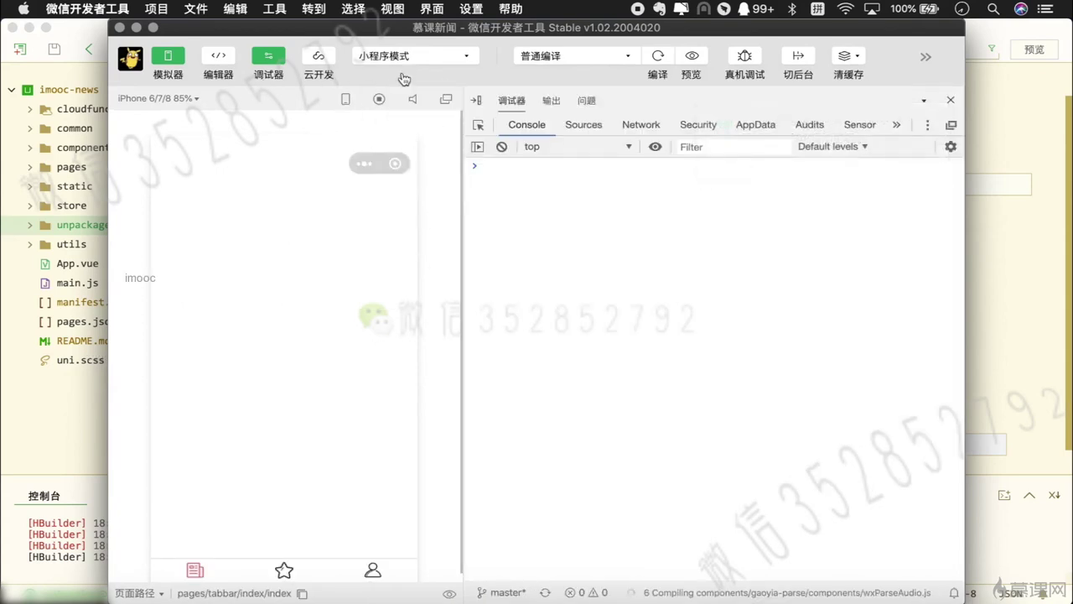
Expand the WeChat DevTools window to full screen and examine the request domain errors in the console.
{"action": "key", "text": "ctrl+super+f"}
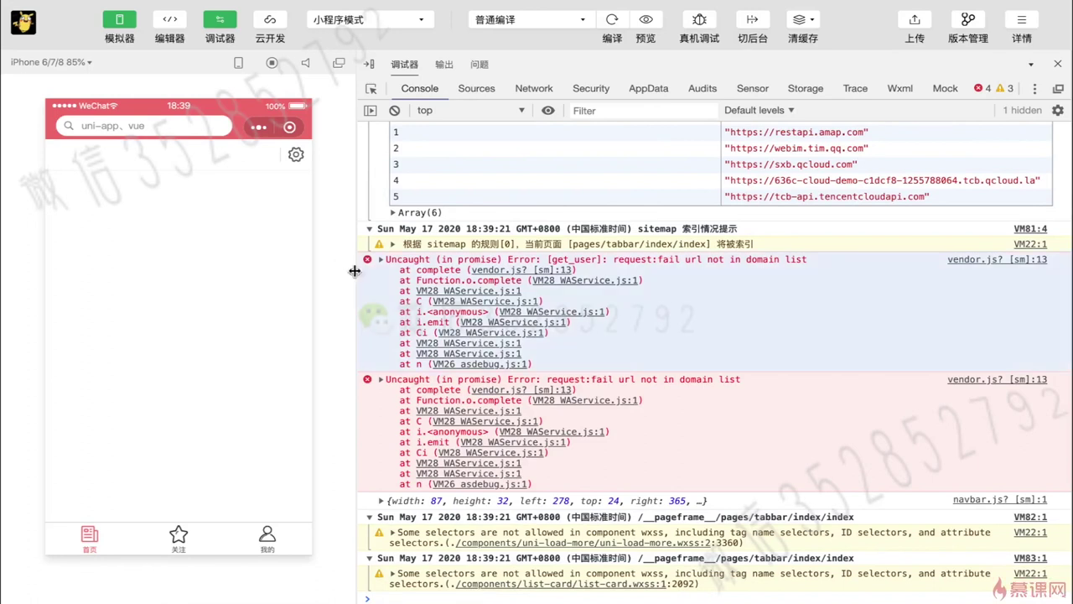
{"action": "scroll", "coordinate": [445, 272], "scroll_direction": "up", "scroll_amount": 3}
{"action": "scroll", "coordinate": [445, 273], "scroll_direction": "up", "scroll_amount": 7}
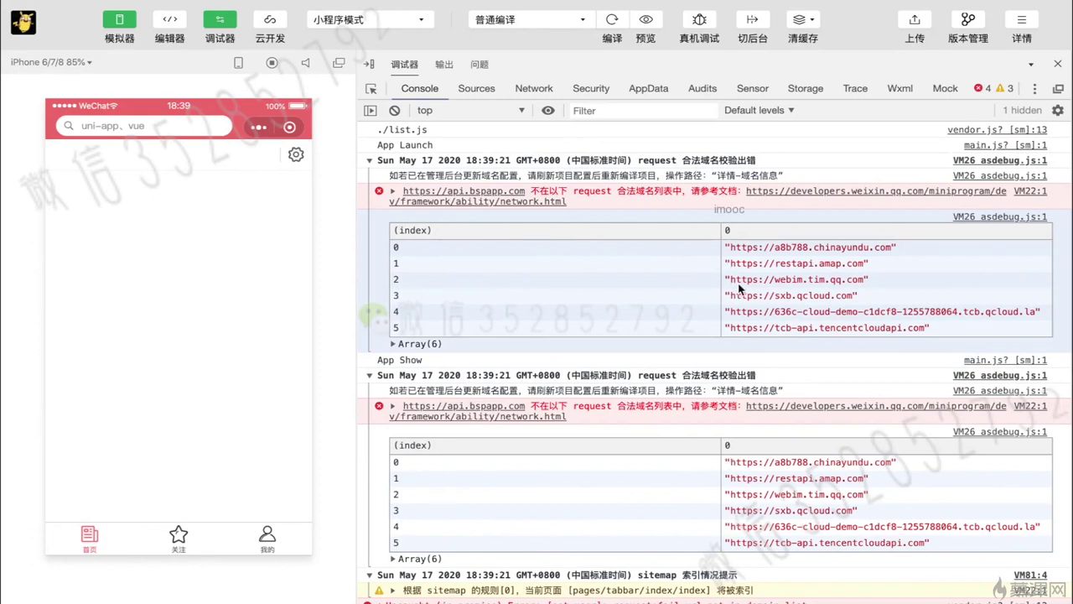
{"action": "scroll", "coordinate": [741, 285], "scroll_direction": "down", "scroll_amount": 2}
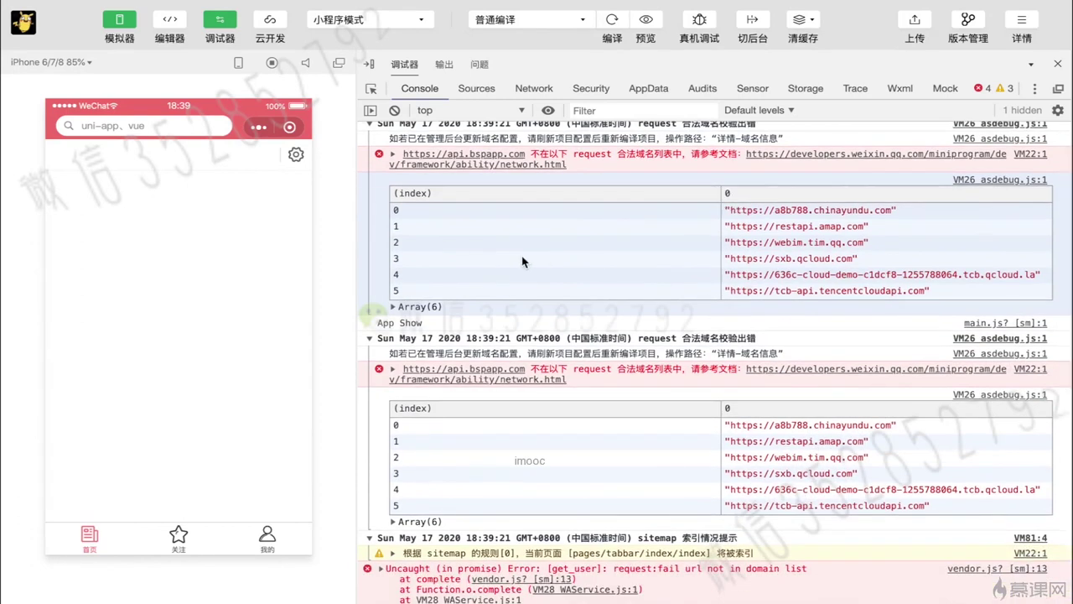
{"action": "scroll", "coordinate": [595, 299], "scroll_direction": "down", "scroll_amount": 2}
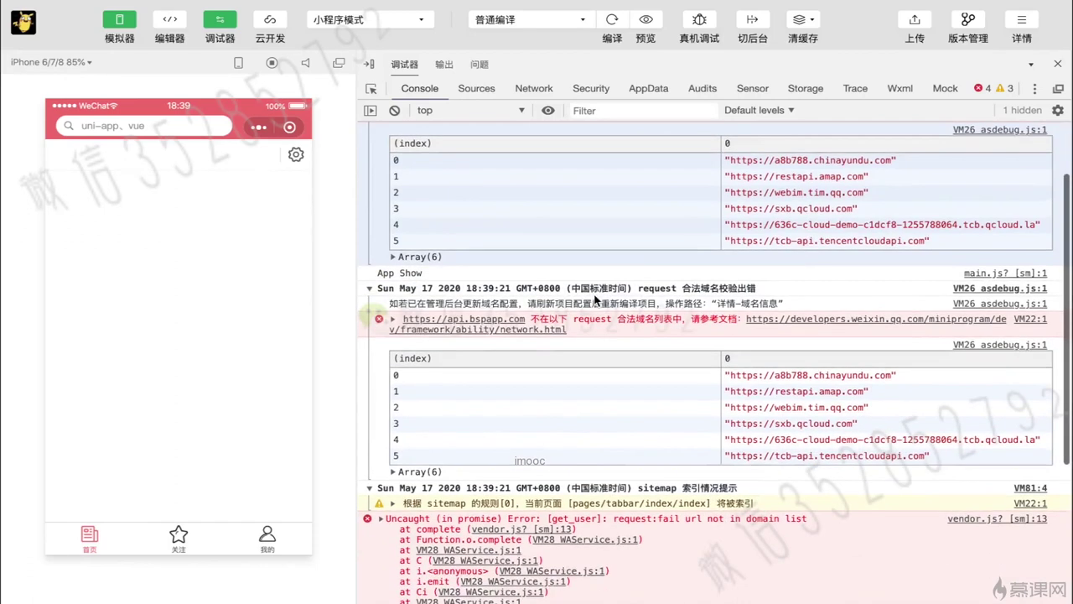
{"action": "scroll", "coordinate": [581, 214], "scroll_direction": "up", "scroll_amount": 4}
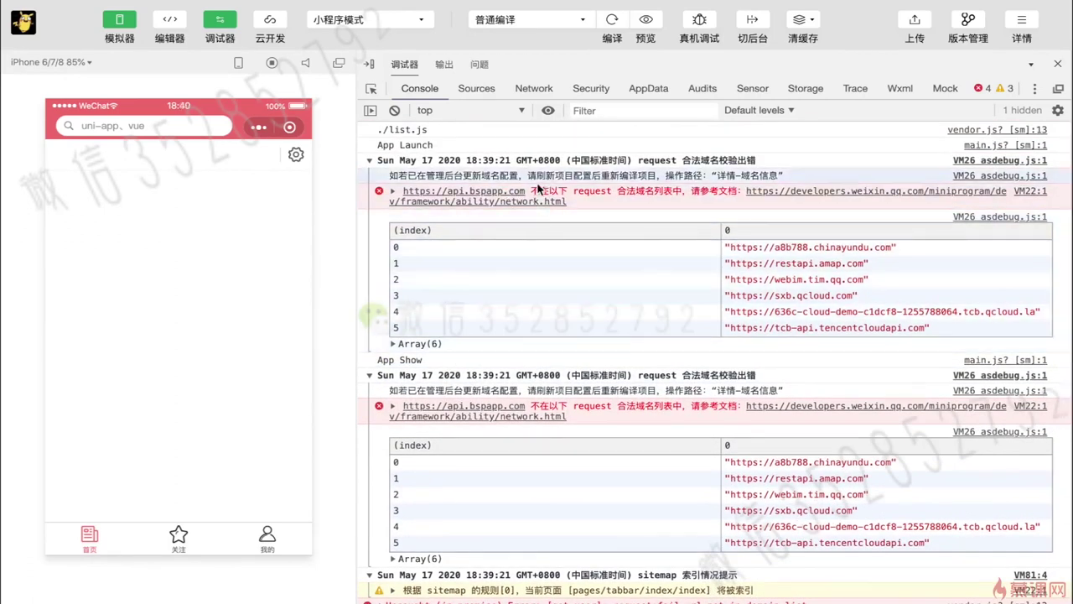
{"action": "double_click", "coordinate": [491, 193]}
{"action": "left_click_drag", "start_coordinate": [490, 193], "coordinate": [403, 194]}
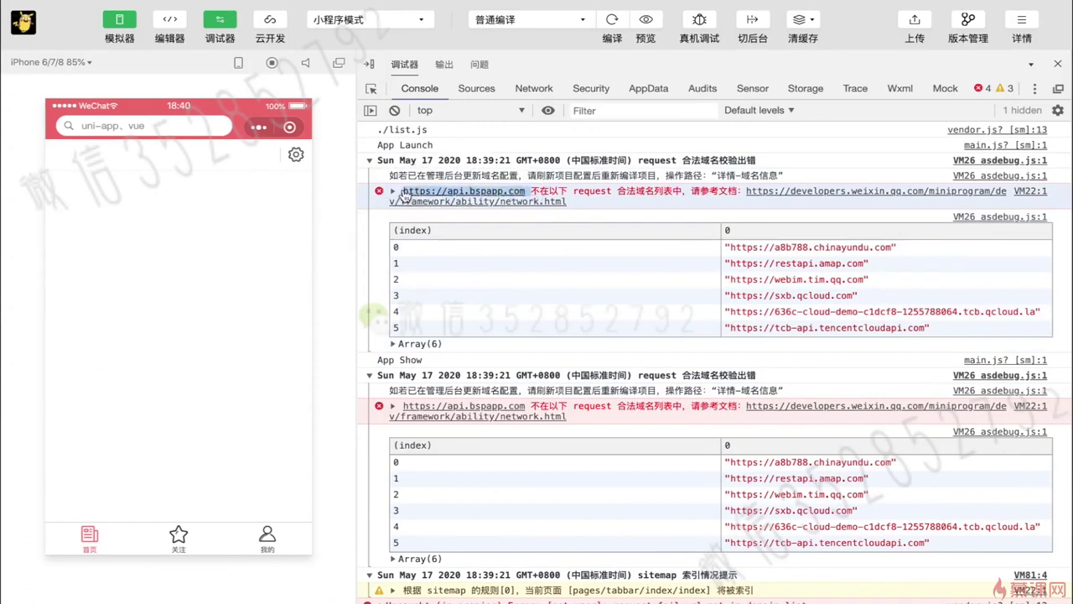
{"action": "left_click", "coordinate": [529, 195]}
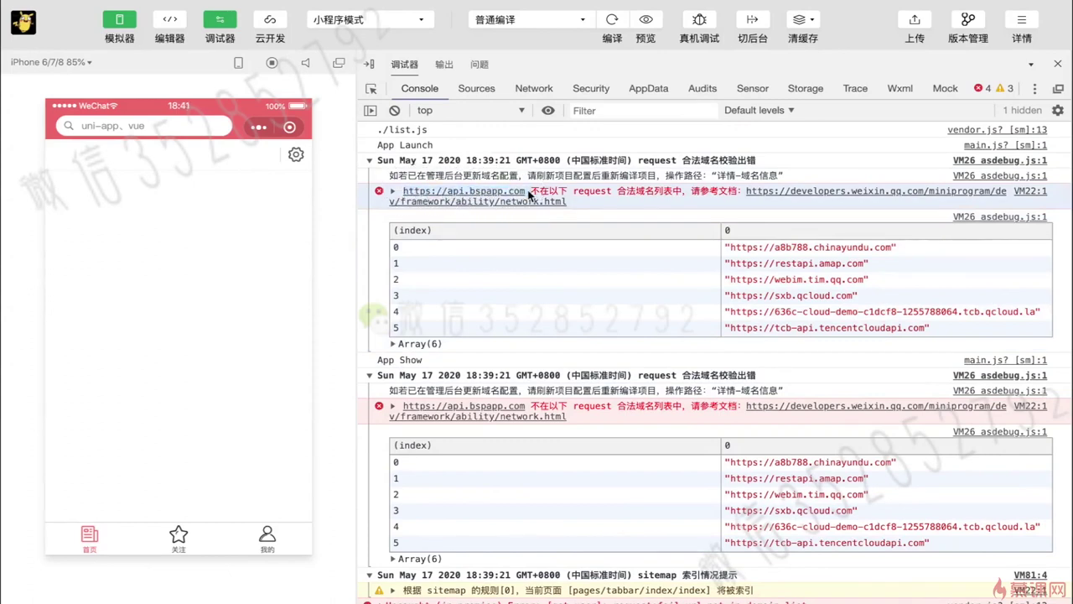
{"action": "left_click_drag", "start_coordinate": [528, 195], "coordinate": [391, 195]}
{"action": "key", "text": "super+c"}
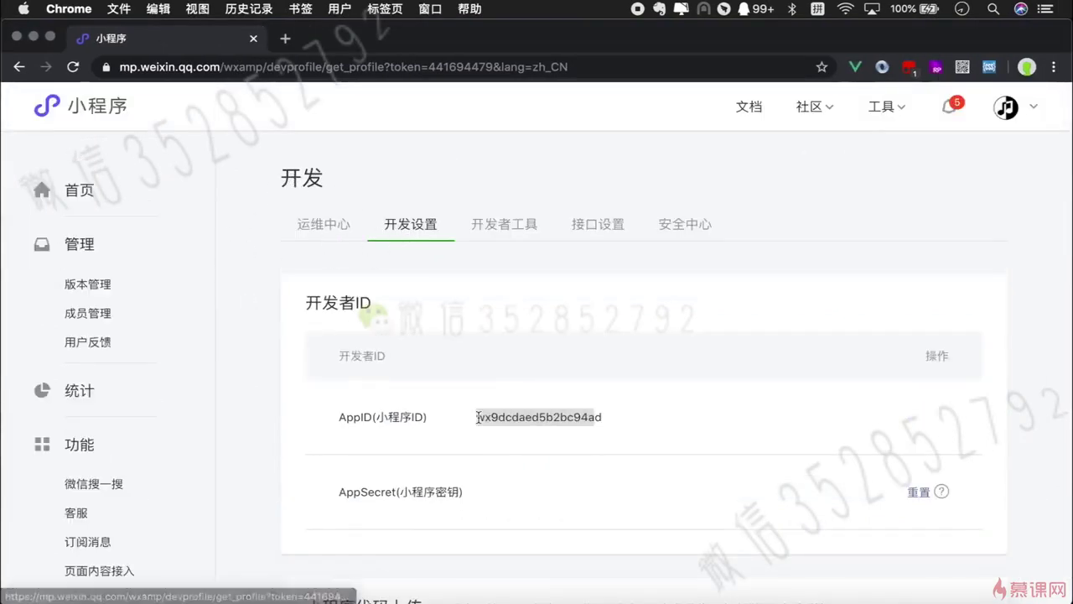
Switch to Chrome and open the 服务器域名 (server domain) configuration of the mini program's development settings for modification.
{"action": "scroll", "coordinate": [478, 417], "scroll_direction": "down", "scroll_amount": 10}
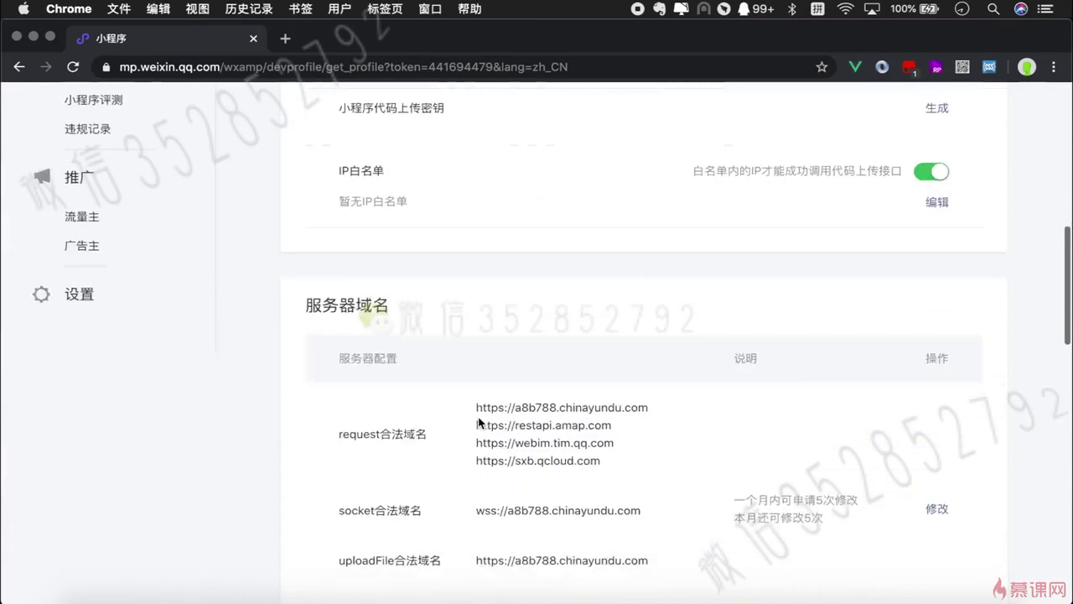
{"action": "scroll", "coordinate": [478, 422], "scroll_direction": "down", "scroll_amount": 2}
{"action": "scroll", "coordinate": [462, 307], "scroll_direction": "down", "scroll_amount": 1}
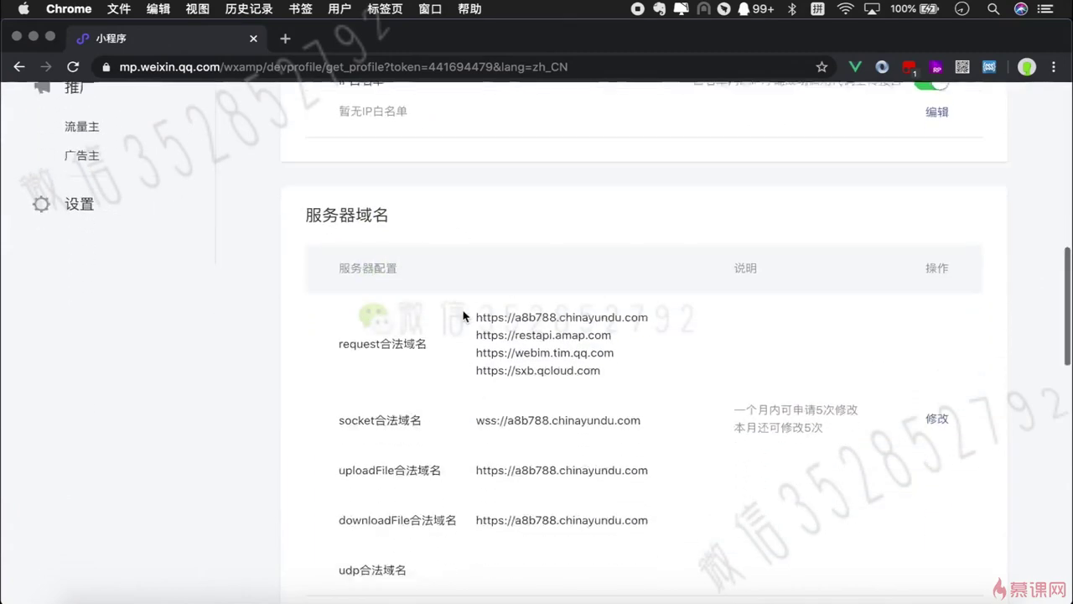
{"action": "scroll", "coordinate": [463, 316], "scroll_direction": "down", "scroll_amount": 2}
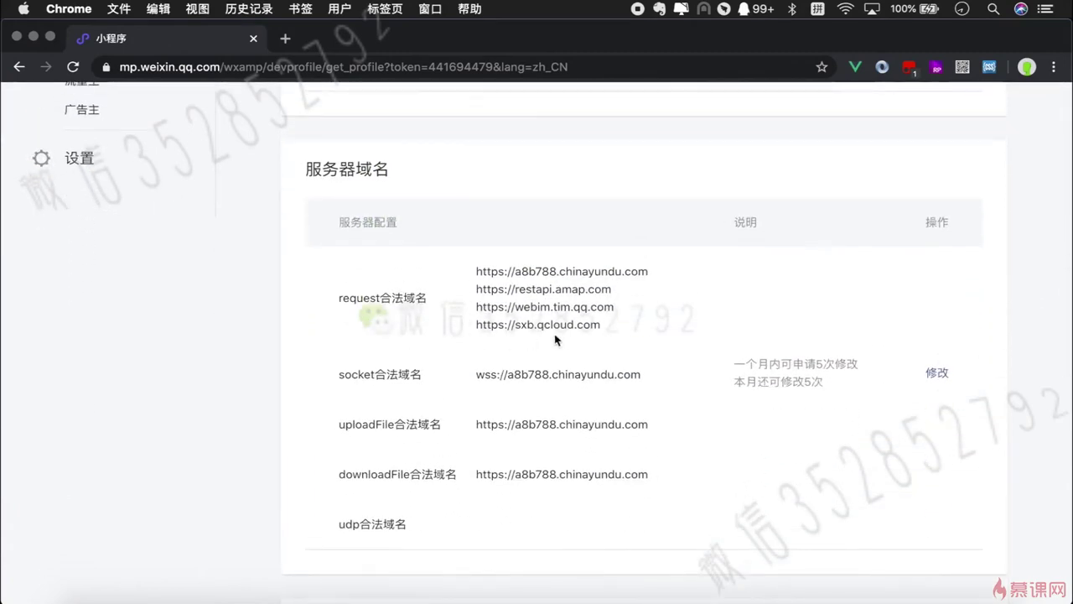
{"action": "left_click_drag", "start_coordinate": [736, 363], "coordinate": [856, 365]}
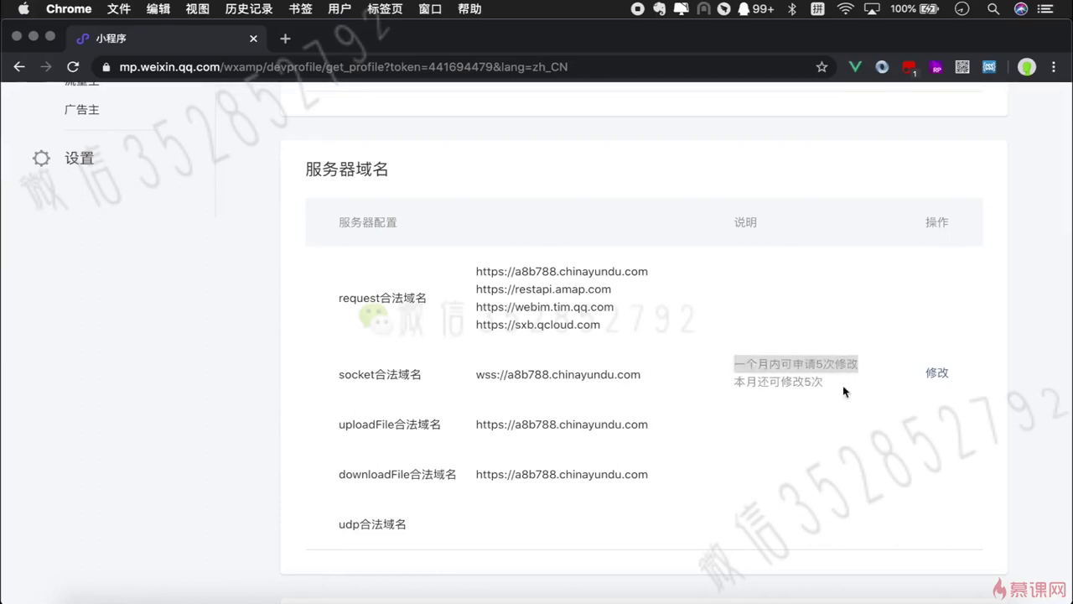
{"action": "left_click", "coordinate": [937, 373]}
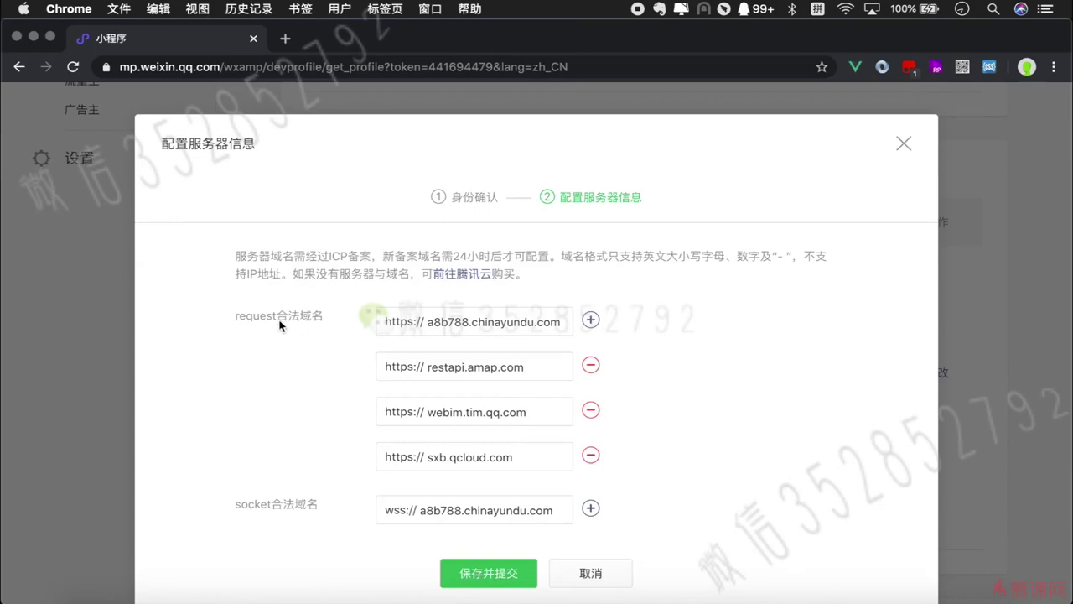
{"action": "left_click", "coordinate": [590, 319]}
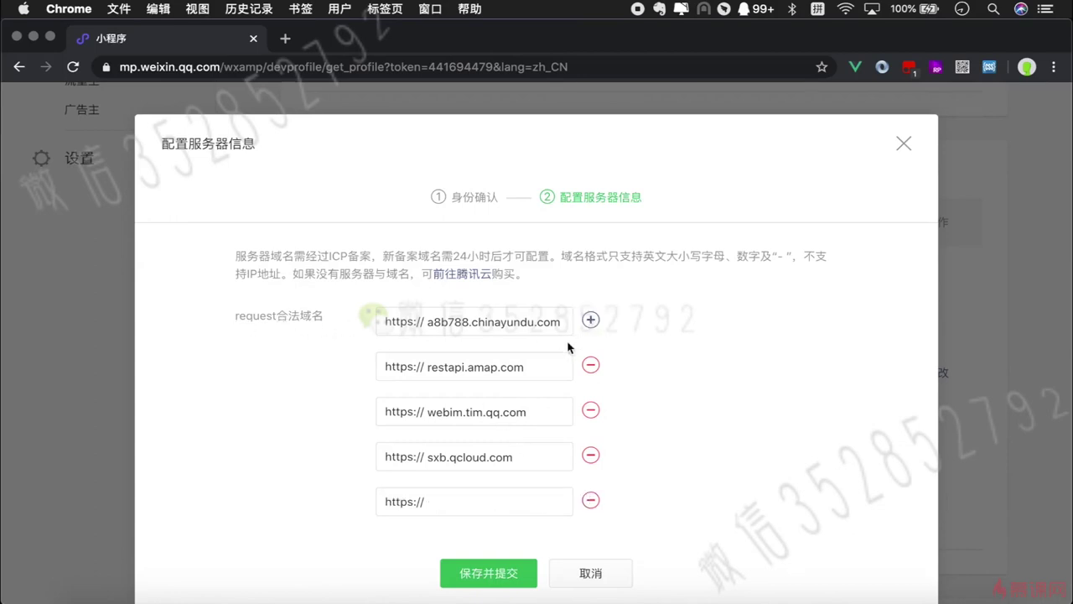
{"action": "left_click", "coordinate": [466, 502]}
{"action": "key", "text": "super+v"}
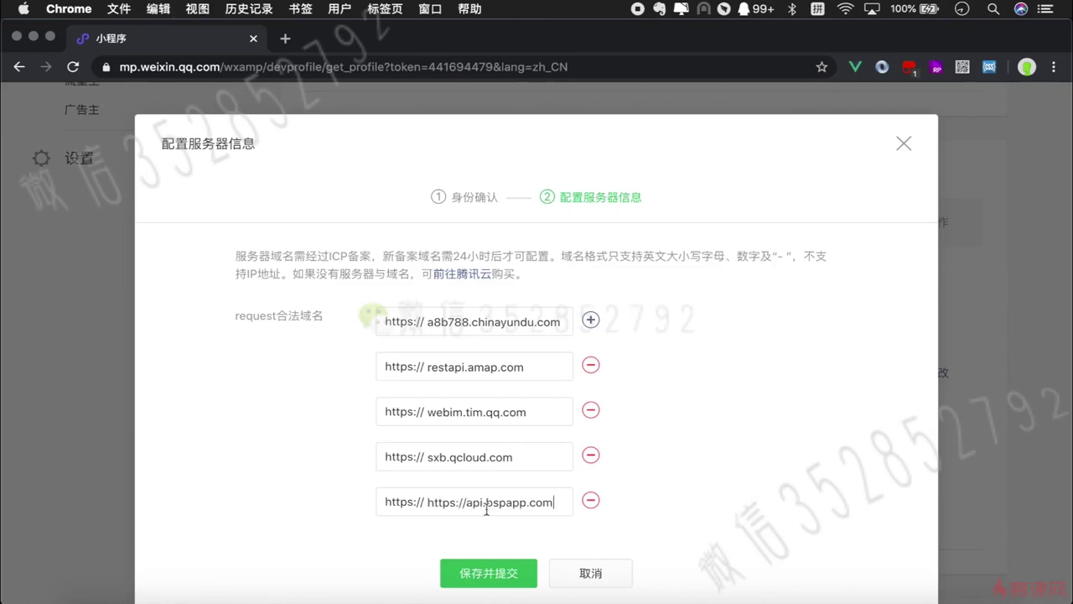
{"action": "left_click_drag", "start_coordinate": [466, 503], "coordinate": [530, 506]}
{"action": "key", "text": "super+c"}
{"action": "key", "text": "BackSpace"}
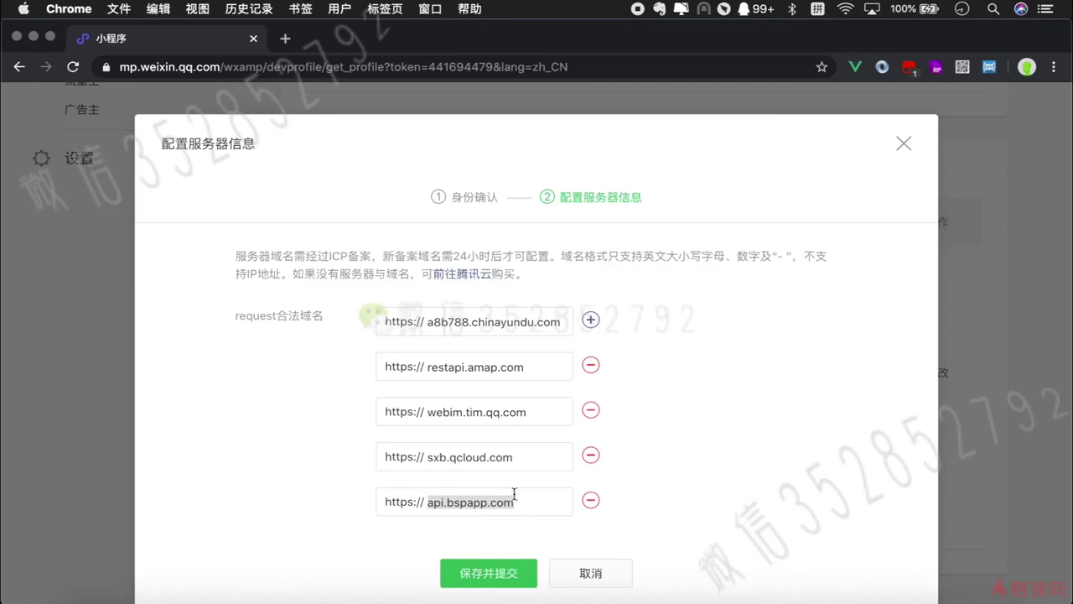
Add api.bspapp.com as a second uploadFile合法域名 entry.
{"action": "scroll", "coordinate": [514, 494], "scroll_direction": "down", "scroll_amount": 5}
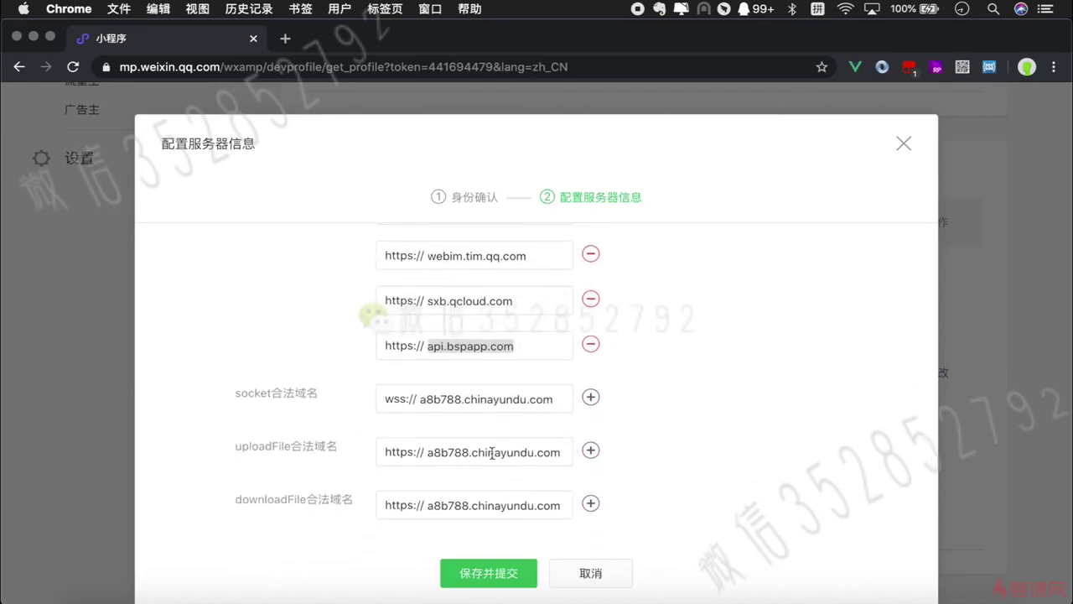
{"action": "left_click", "coordinate": [592, 450]}
{"action": "left_click", "coordinate": [452, 498]}
{"action": "key", "text": "super+v"}
Add api.bspapp.com as a second downloadFile合法域名 entry.
{"action": "scroll", "coordinate": [525, 501], "scroll_direction": "down", "scroll_amount": 3}
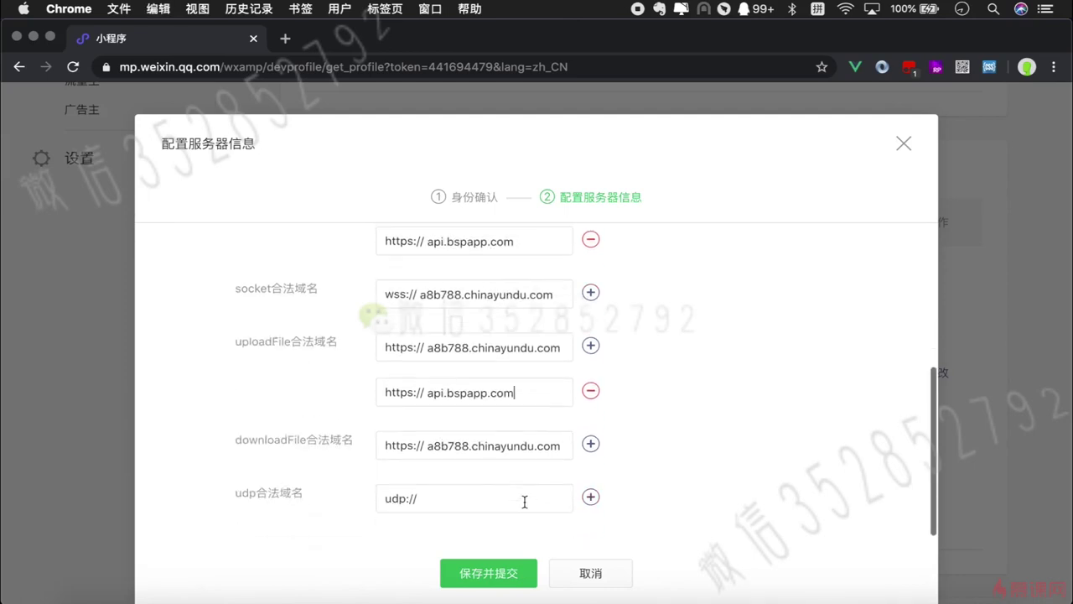
{"action": "left_click", "coordinate": [591, 444]}
{"action": "left_click", "coordinate": [470, 496]}
{"action": "key", "text": "super+v"}
Add api.bspapp.com as a second socket合法域名 entry, and save and submit the server configuration.
{"action": "scroll", "coordinate": [495, 495], "scroll_direction": "down", "scroll_amount": 1}
{"action": "scroll", "coordinate": [499, 495], "scroll_direction": "down", "scroll_amount": 1}
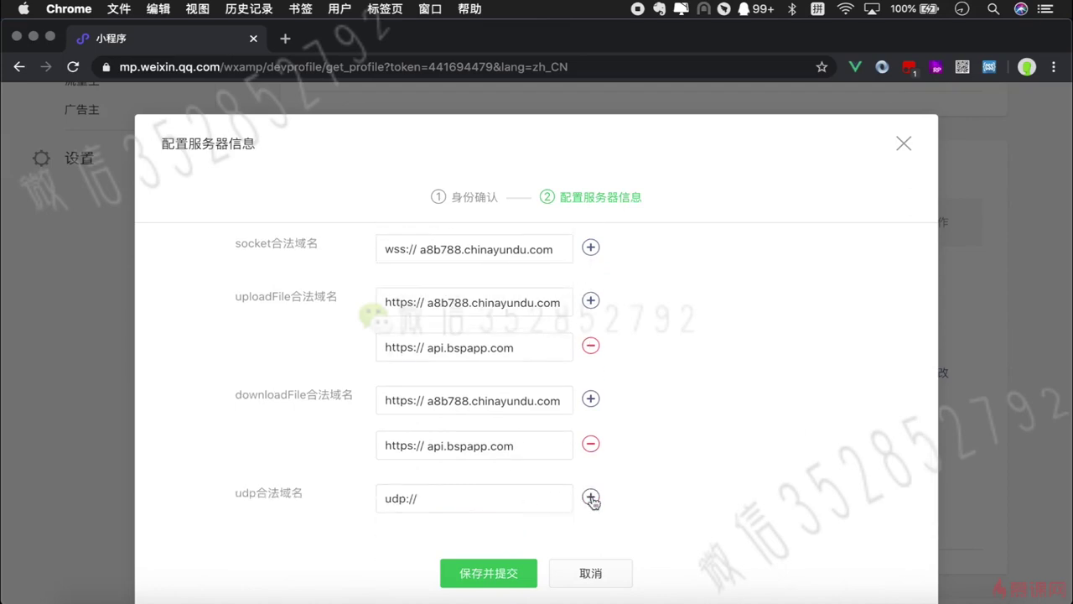
{"action": "scroll", "coordinate": [500, 384], "scroll_direction": "up", "scroll_amount": 5}
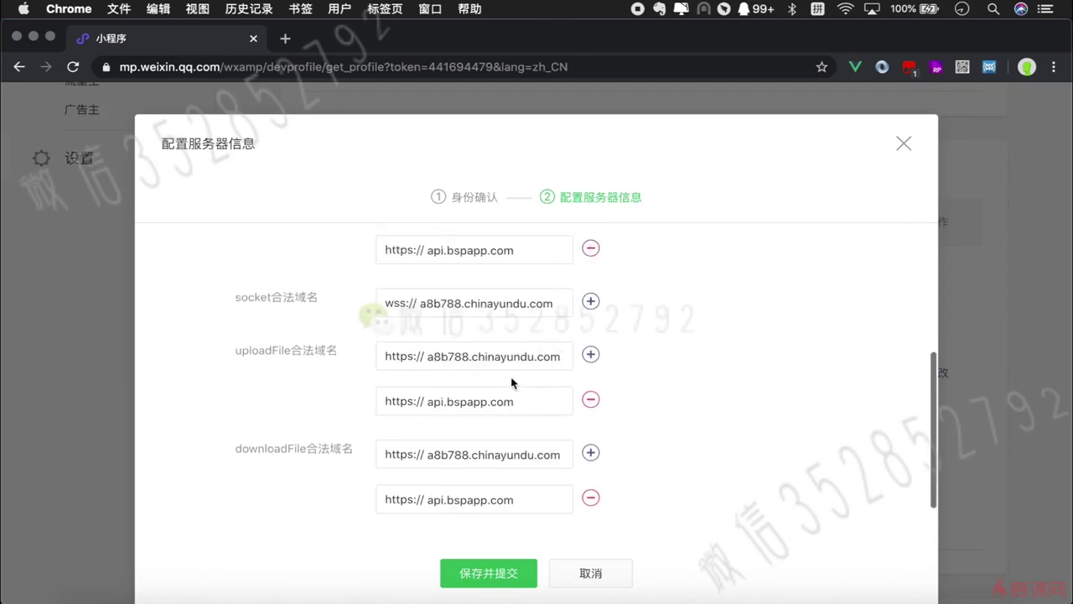
{"action": "left_click", "coordinate": [591, 437]}
{"action": "left_click", "coordinate": [458, 489]}
{"action": "key", "text": "super+v"}
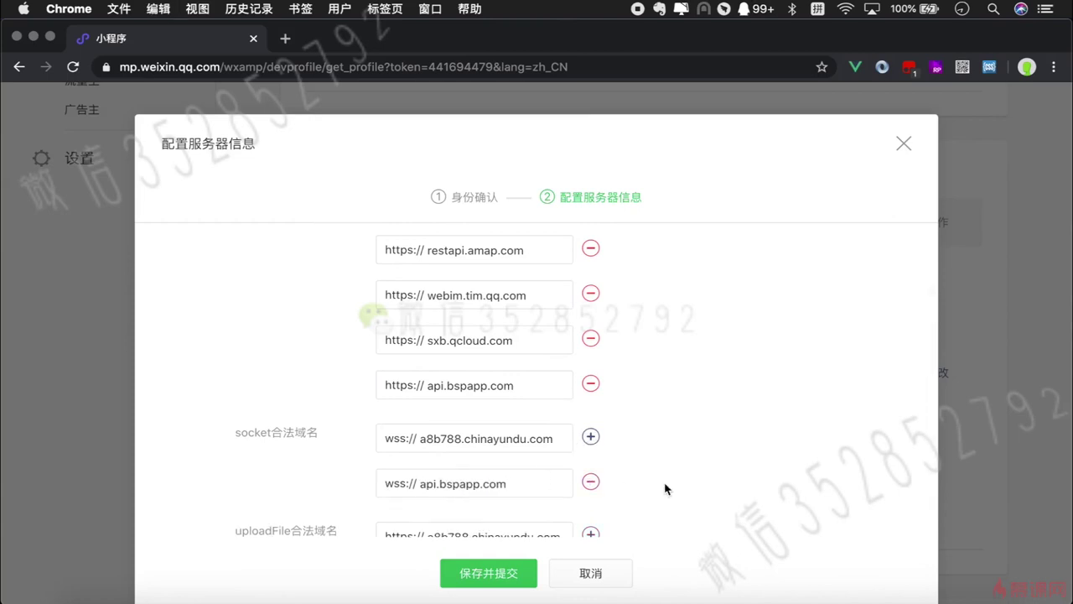
{"action": "scroll", "coordinate": [666, 488], "scroll_direction": "down", "scroll_amount": 3}
{"action": "left_click", "coordinate": [494, 577]}
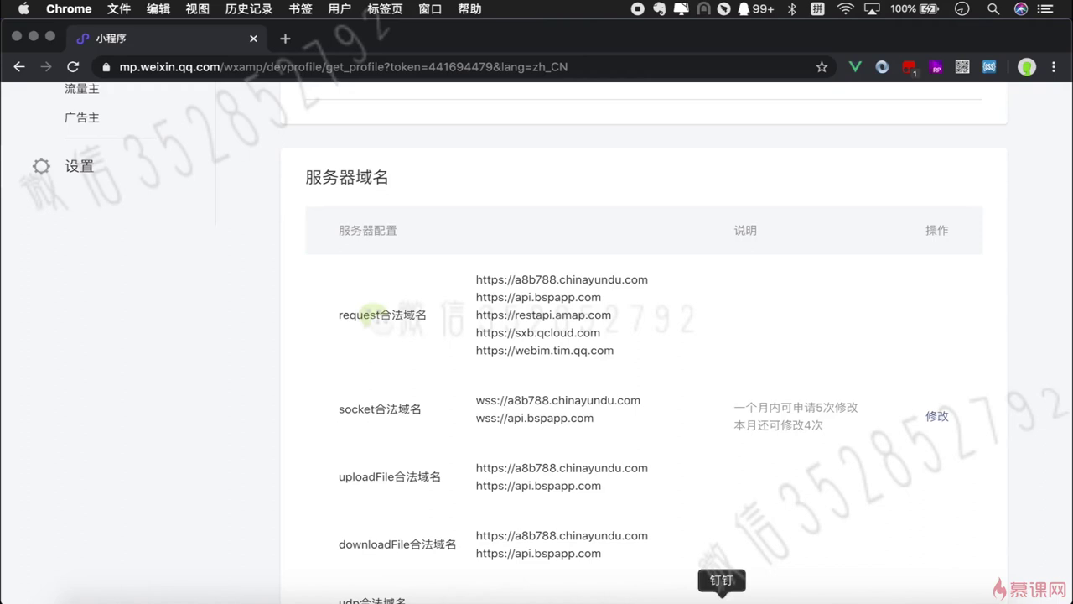
Switch to WeChat DevTools, refresh the domain information in the project configuration (项目配置), and recompile the mini program.
{"action": "left_click", "coordinate": [905, 595]}
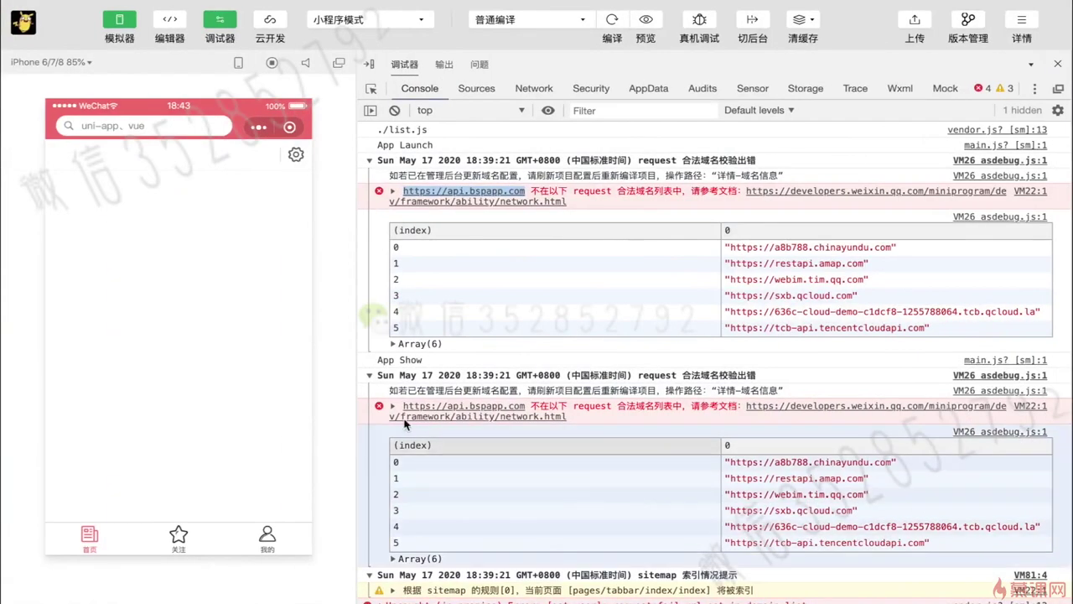
{"action": "left_click", "coordinate": [1018, 24]}
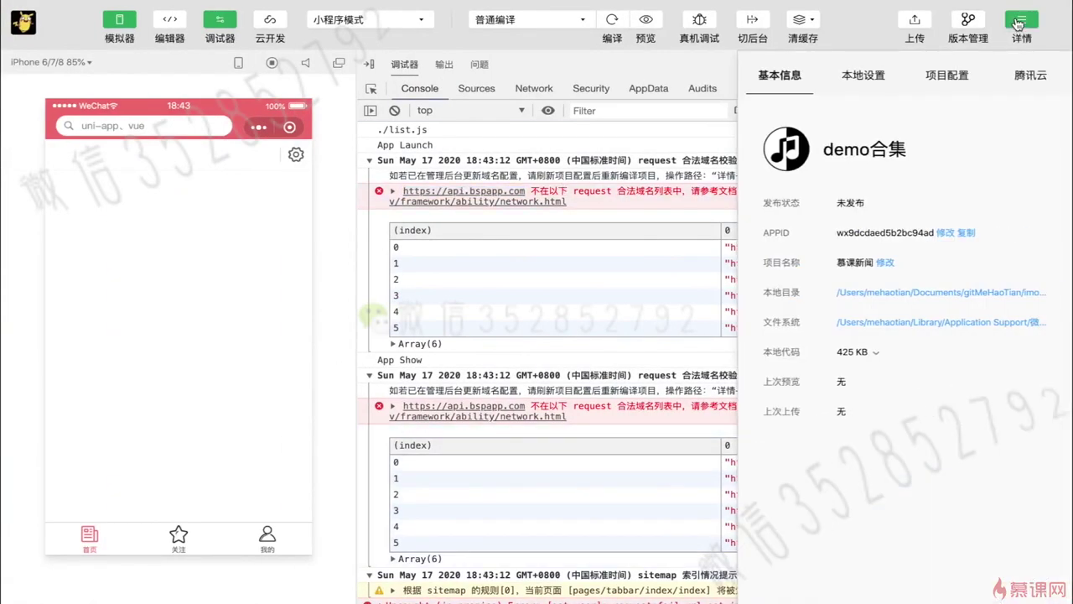
{"action": "left_click", "coordinate": [952, 77]}
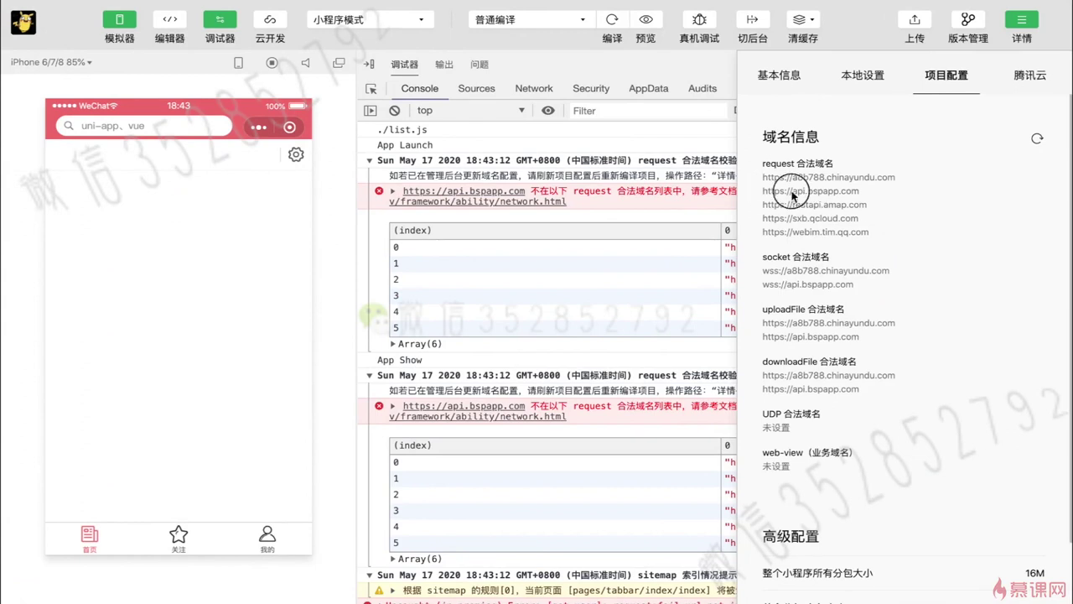
{"action": "left_click", "coordinate": [1038, 139]}
{"action": "left_click", "coordinate": [1039, 143]}
{"action": "left_click_drag", "start_coordinate": [764, 190], "coordinate": [839, 191]}
{"action": "left_click", "coordinate": [612, 25]}
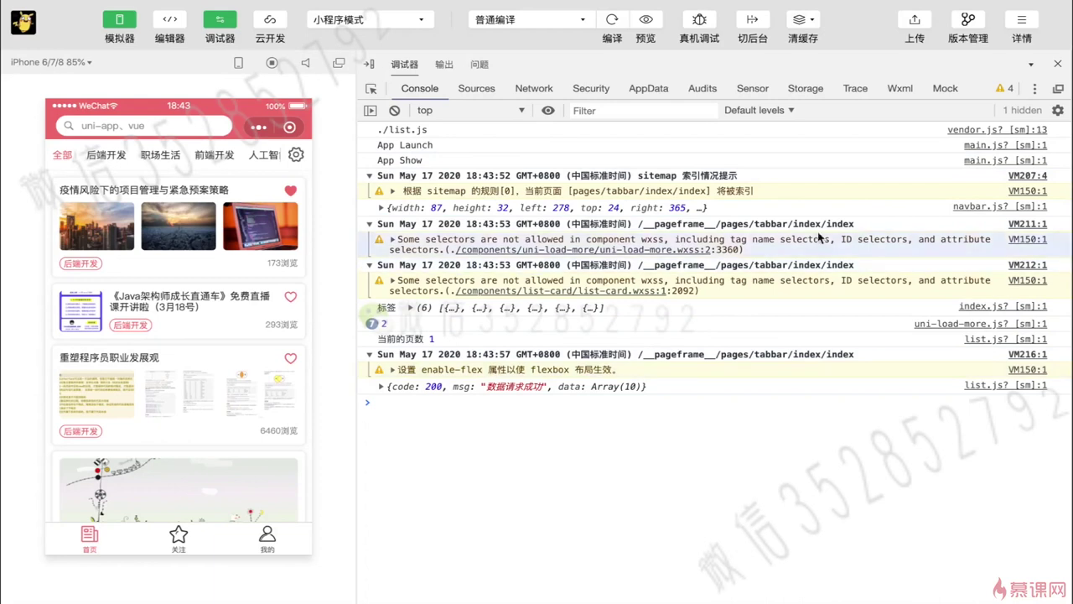
Begin a code upload, accept the trial-version notice, and fill in version number 1.0.0 with the project remark "init".
{"action": "left_click", "coordinate": [918, 31]}
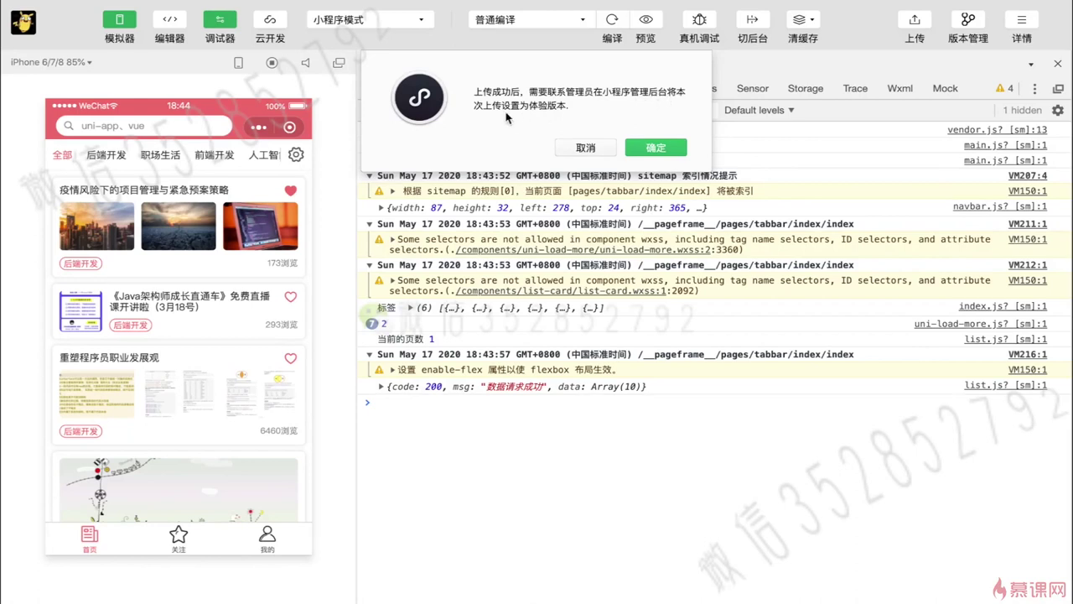
{"action": "left_click", "coordinate": [653, 147]}
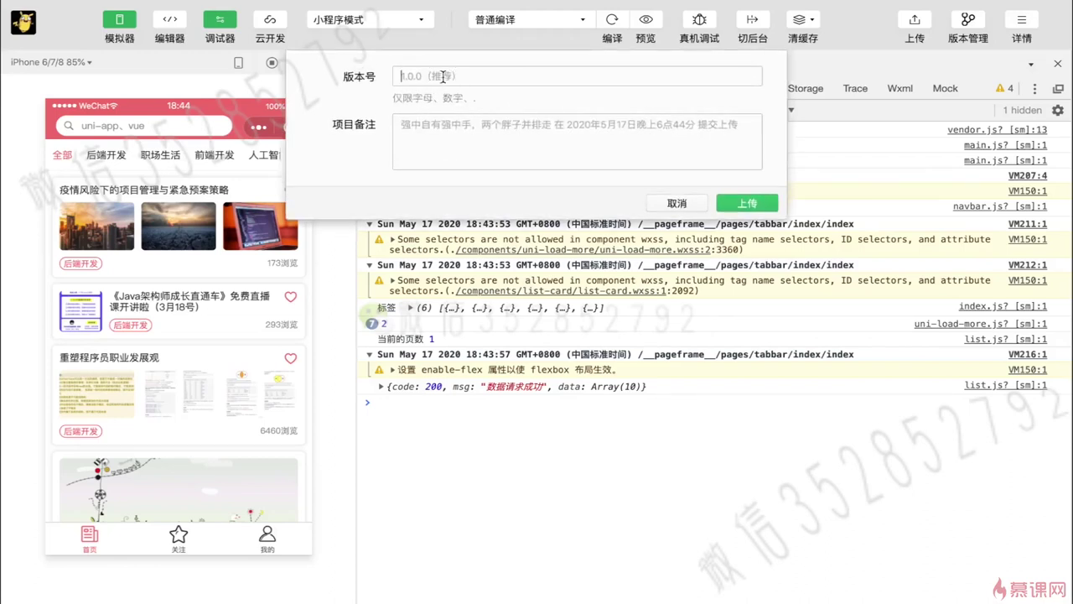
{"action": "left_click", "coordinate": [444, 76]}
{"action": "type", "text": "1"}
{"action": "type", "text": "init"}
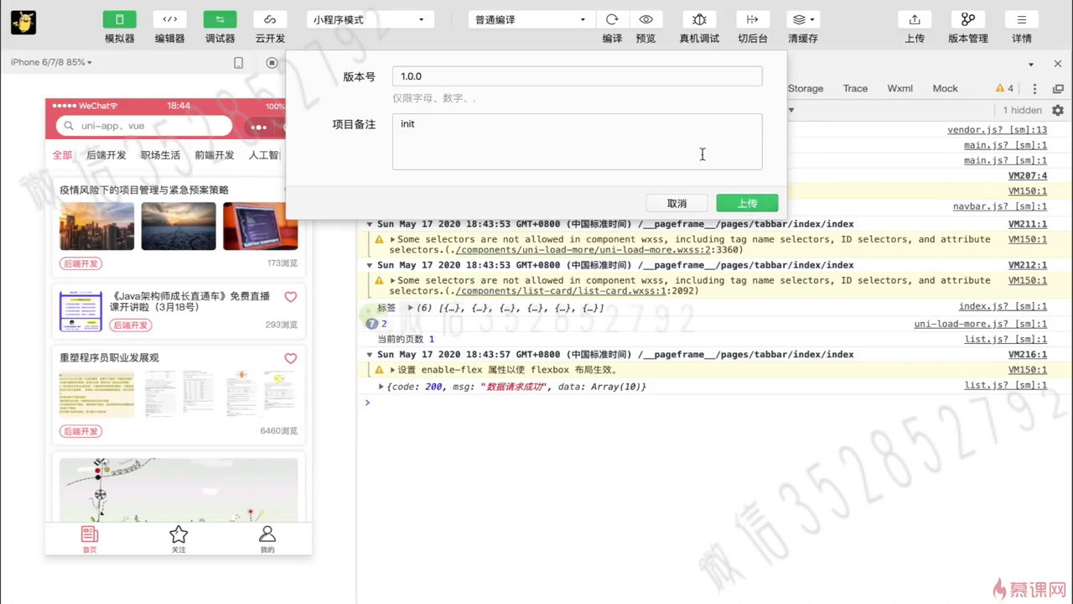
Switch to Chrome, check the development version section under 版本管理 (version management), and return to the upload form in WeChat DevTools.
{"action": "left_click", "coordinate": [620, 592]}
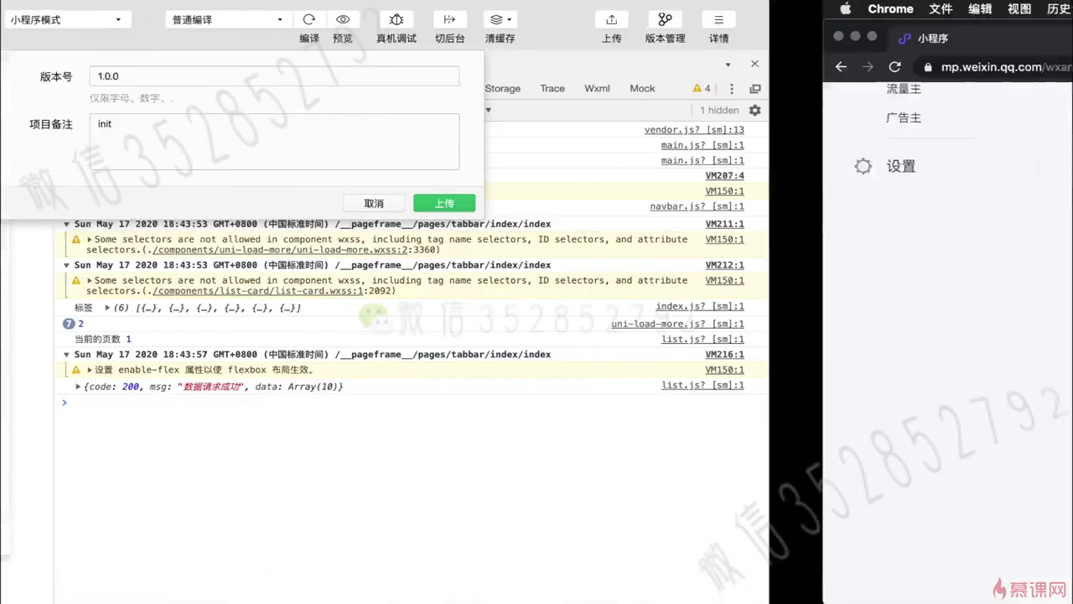
{"action": "scroll", "coordinate": [164, 259], "scroll_direction": "up", "scroll_amount": 10}
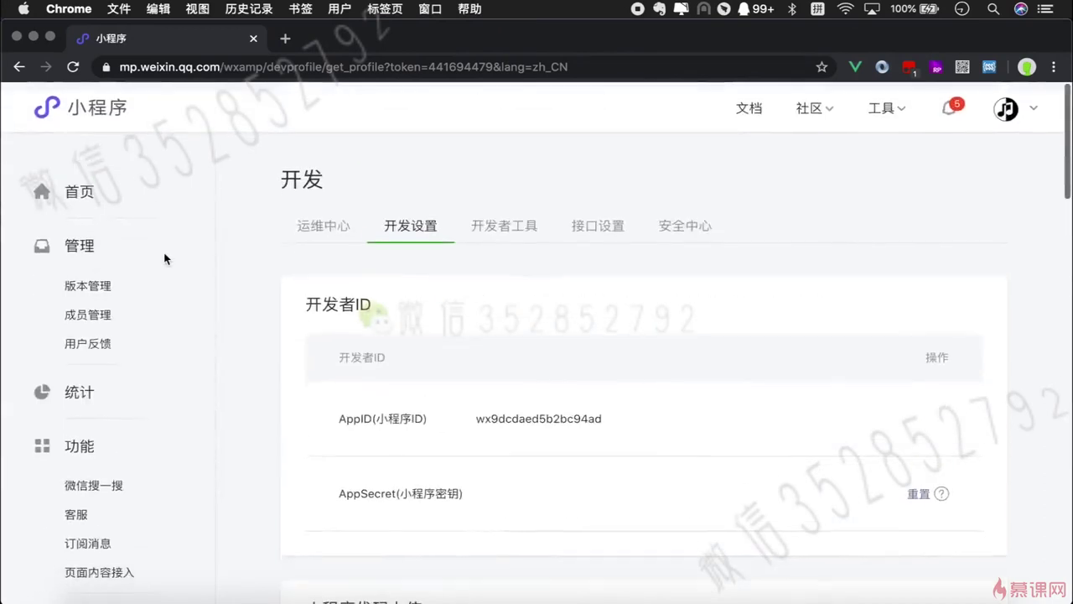
{"action": "left_click", "coordinate": [94, 282]}
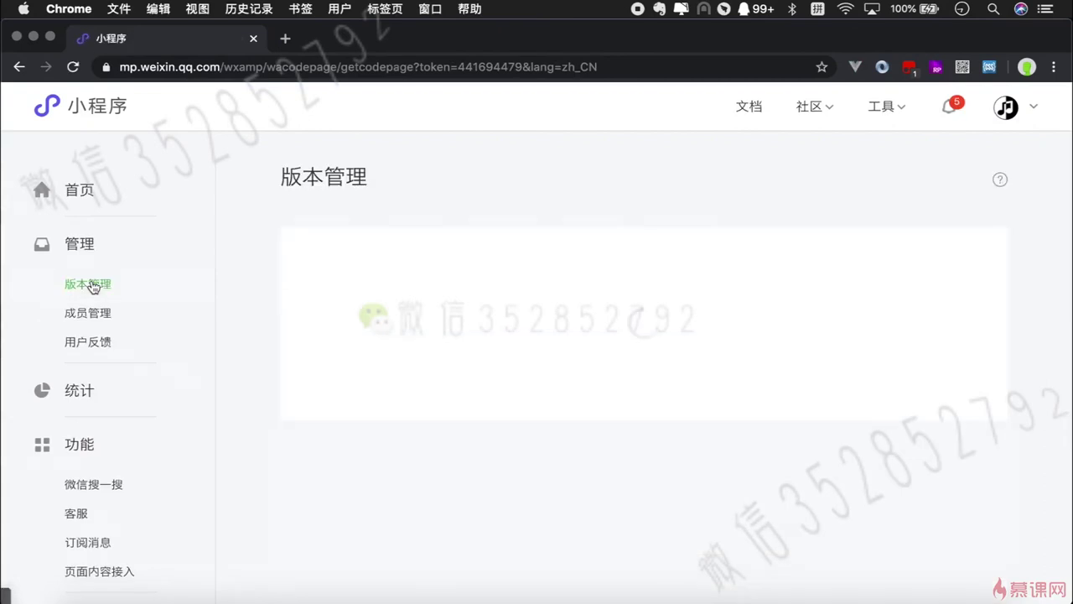
{"action": "scroll", "coordinate": [369, 394], "scroll_direction": "down", "scroll_amount": 5}
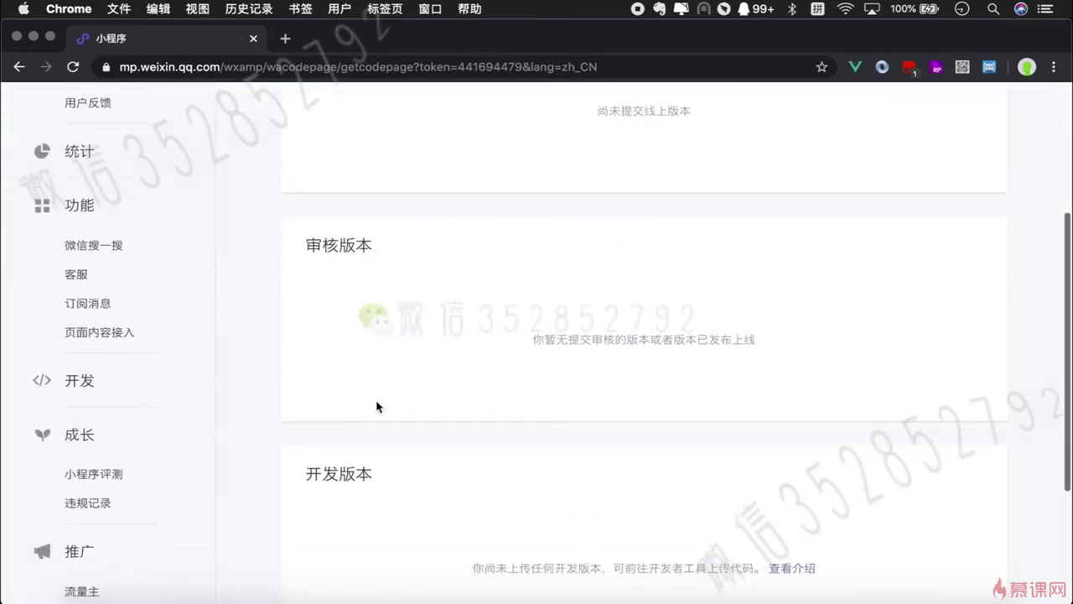
{"action": "scroll", "coordinate": [376, 407], "scroll_direction": "down", "scroll_amount": 3}
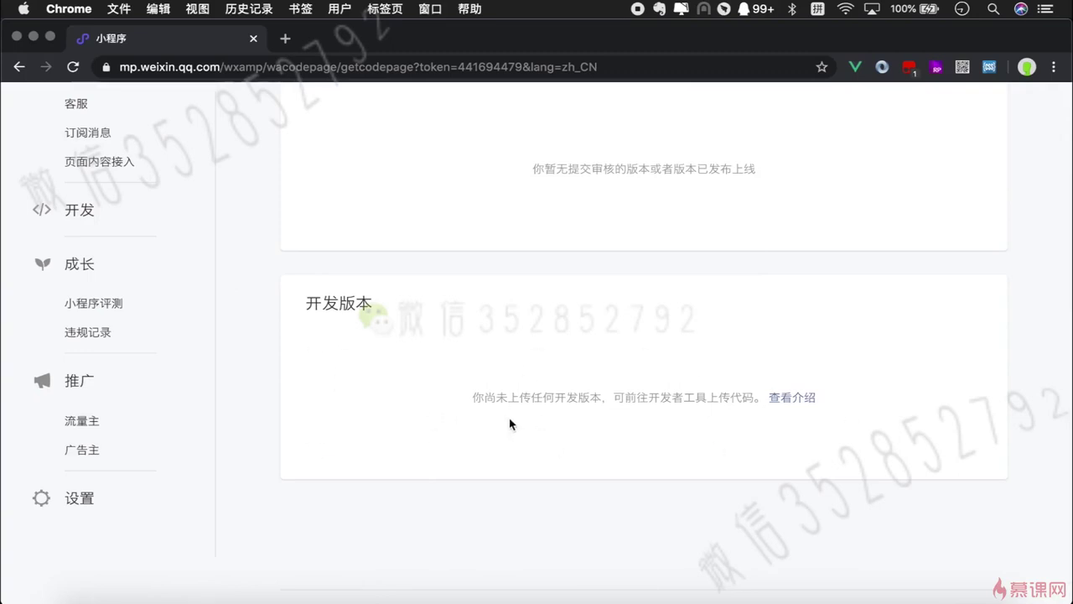
{"action": "left_click", "coordinate": [913, 587]}
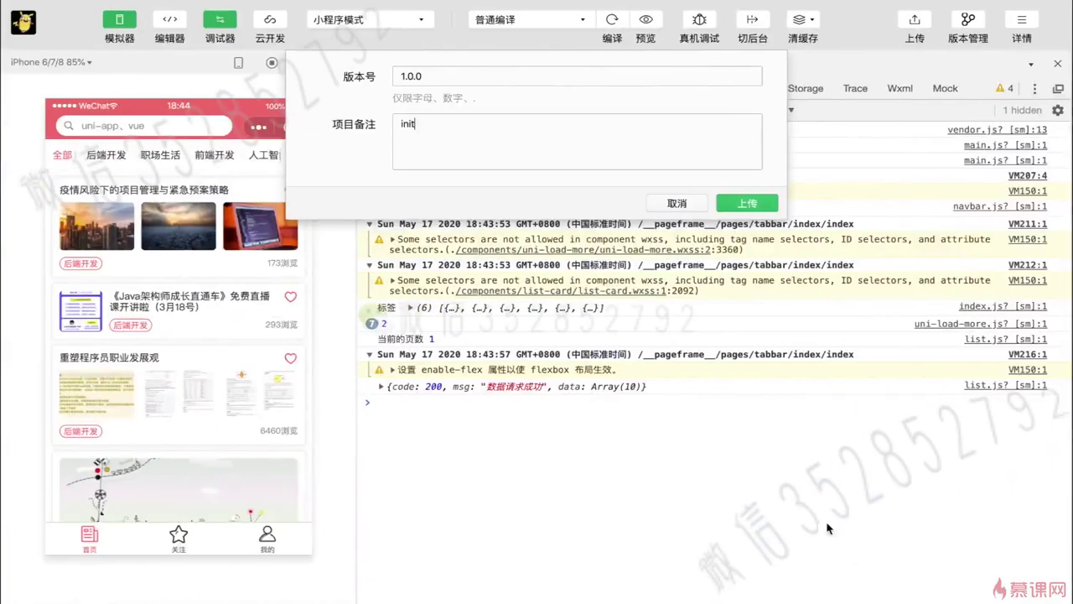
Upload the code as version 1.0.0, switch to Chrome, and refresh the version management page to check the uploaded development version.
{"action": "left_click", "coordinate": [767, 199]}
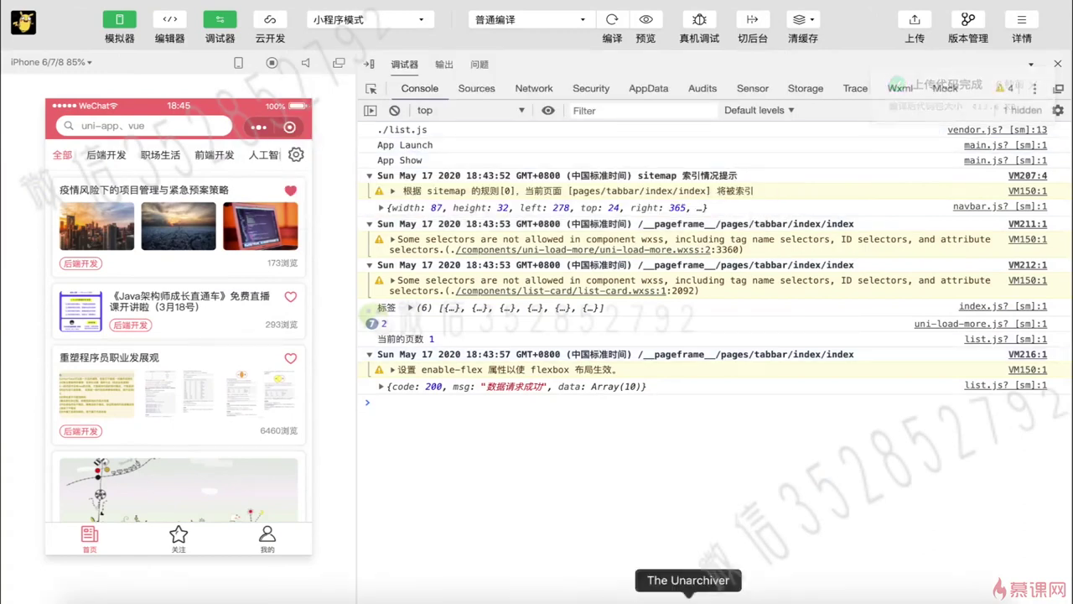
{"action": "left_click", "coordinate": [618, 594]}
{"action": "key", "text": "super+r"}
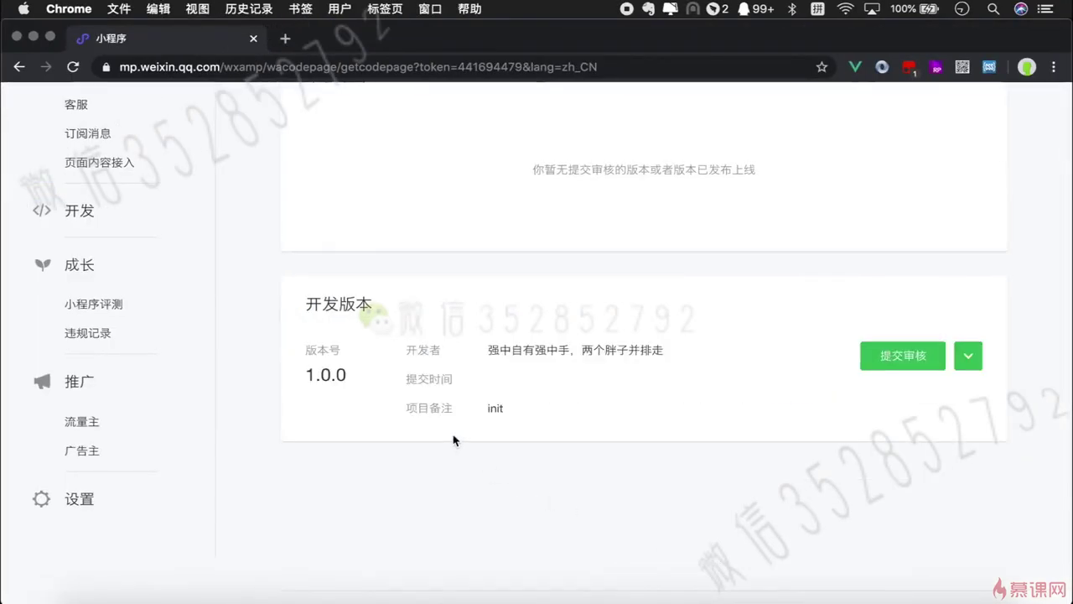
{"action": "left_click_drag", "start_coordinate": [303, 371], "coordinate": [350, 379]}
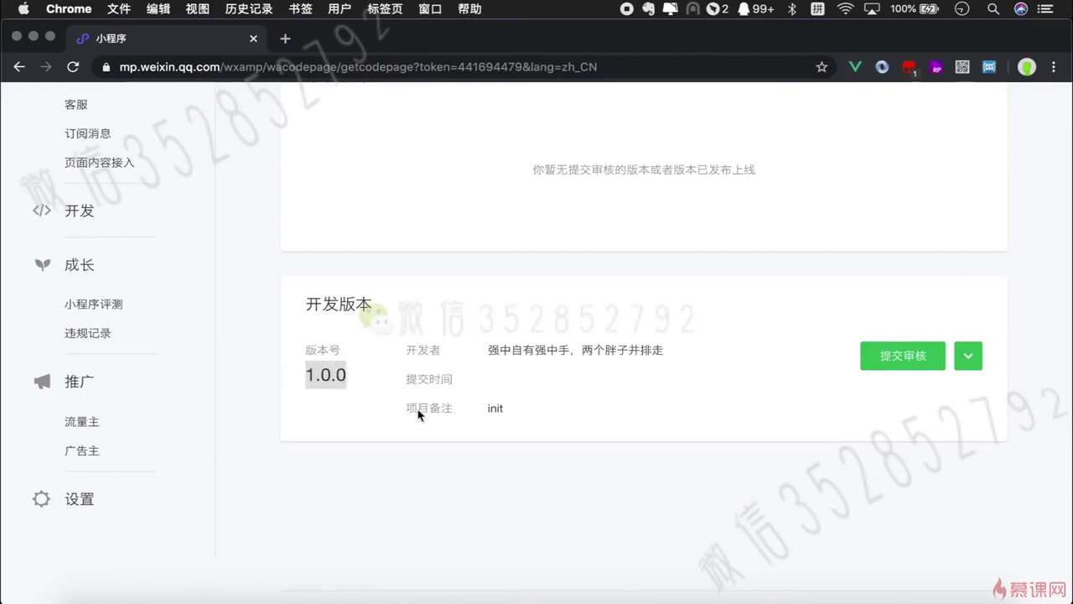
{"action": "left_click", "coordinate": [485, 407]}
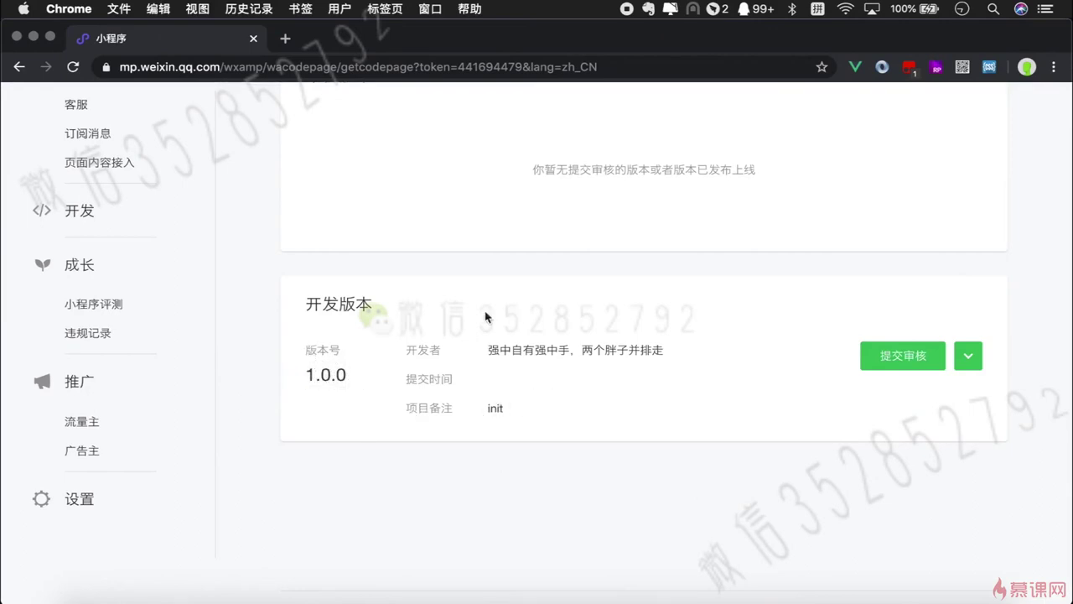
Set development version 1.0.0 as the trial version (体验版本) with page path pages/tabbar/index/index, submit it, and dismiss the QR code dialog.
{"action": "left_click", "coordinate": [969, 355]}
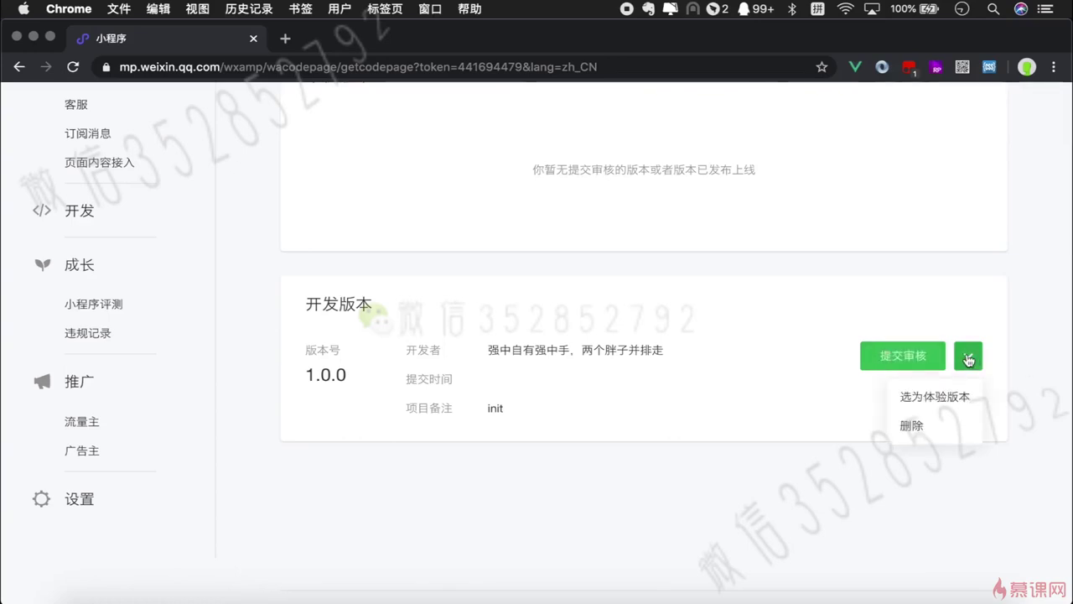
{"action": "left_click", "coordinate": [937, 402]}
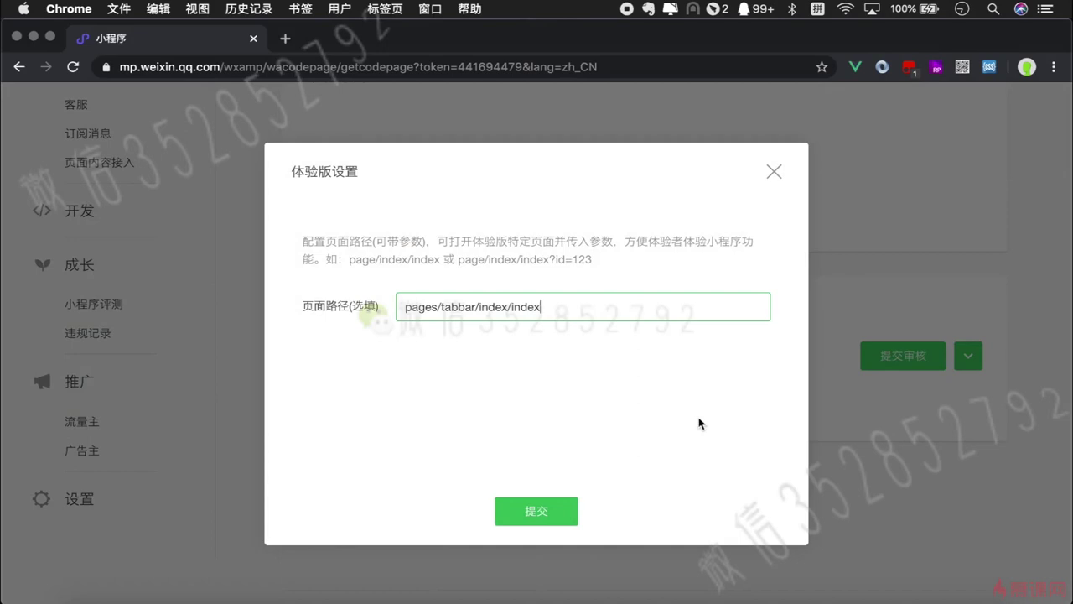
{"action": "double_click", "coordinate": [567, 311]}
{"action": "double_click", "coordinate": [587, 307]}
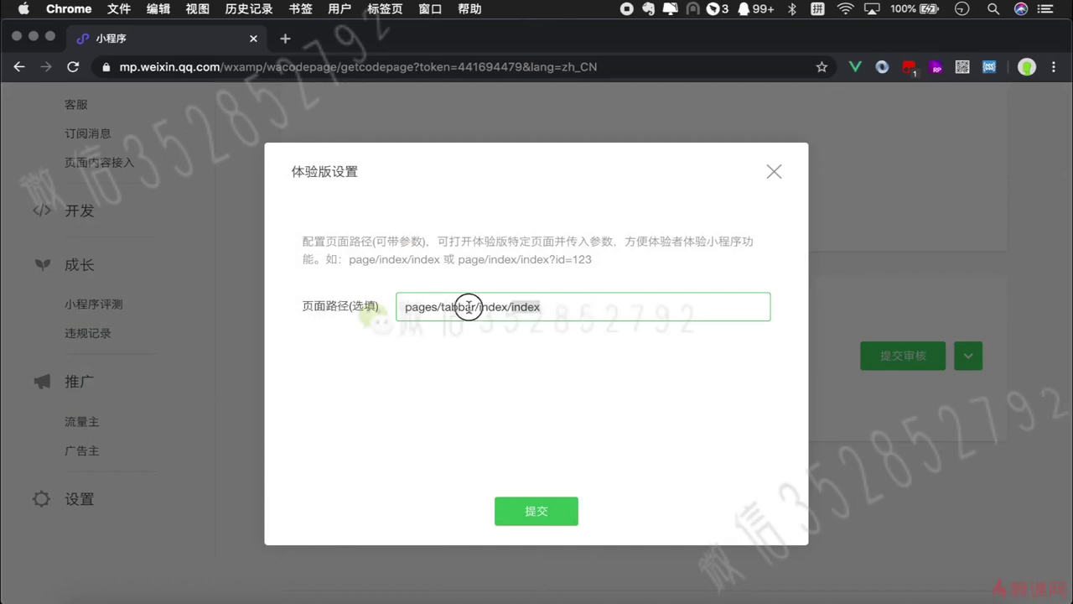
{"action": "left_click", "coordinate": [564, 513]}
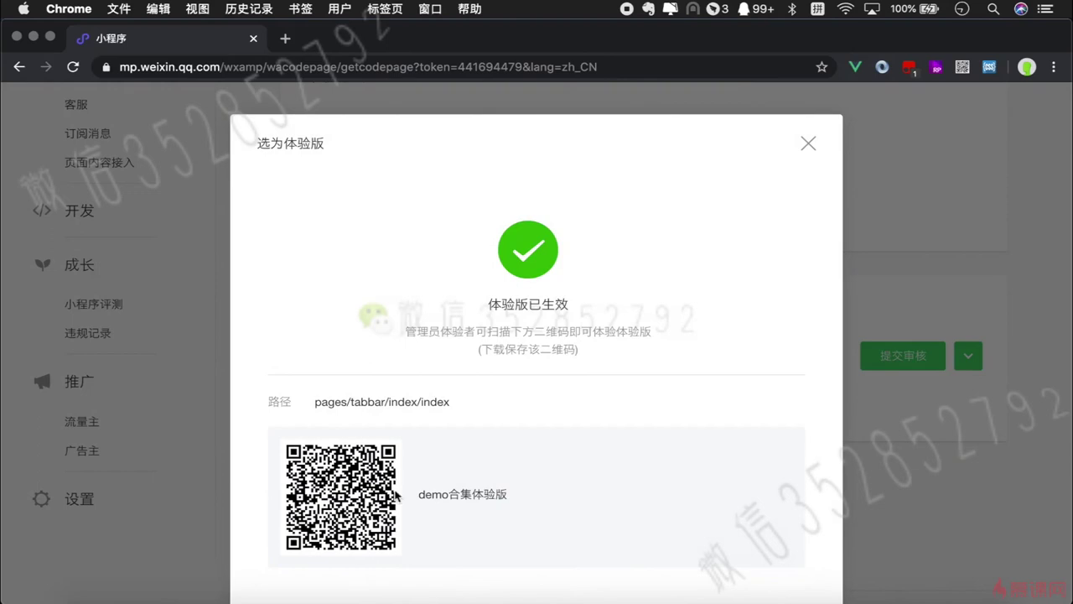
{"action": "left_click", "coordinate": [808, 143]}
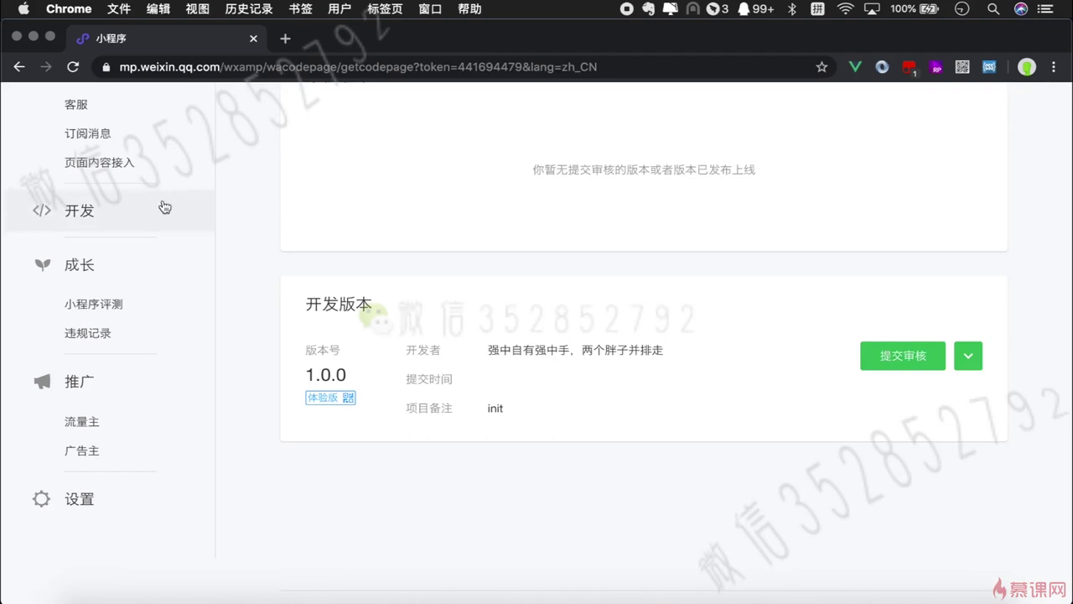
View the QR code of the 1.0.0 trial version (体验版) from its development version entry, and close it.
{"action": "scroll", "coordinate": [163, 220], "scroll_direction": "down", "scroll_amount": 1}
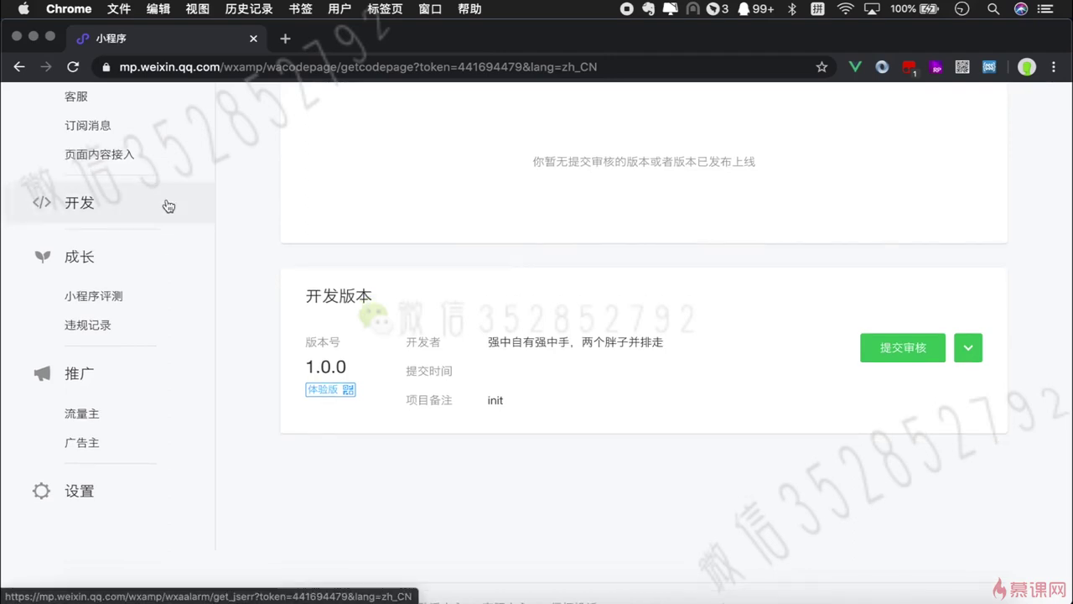
{"action": "left_click", "coordinate": [348, 390]}
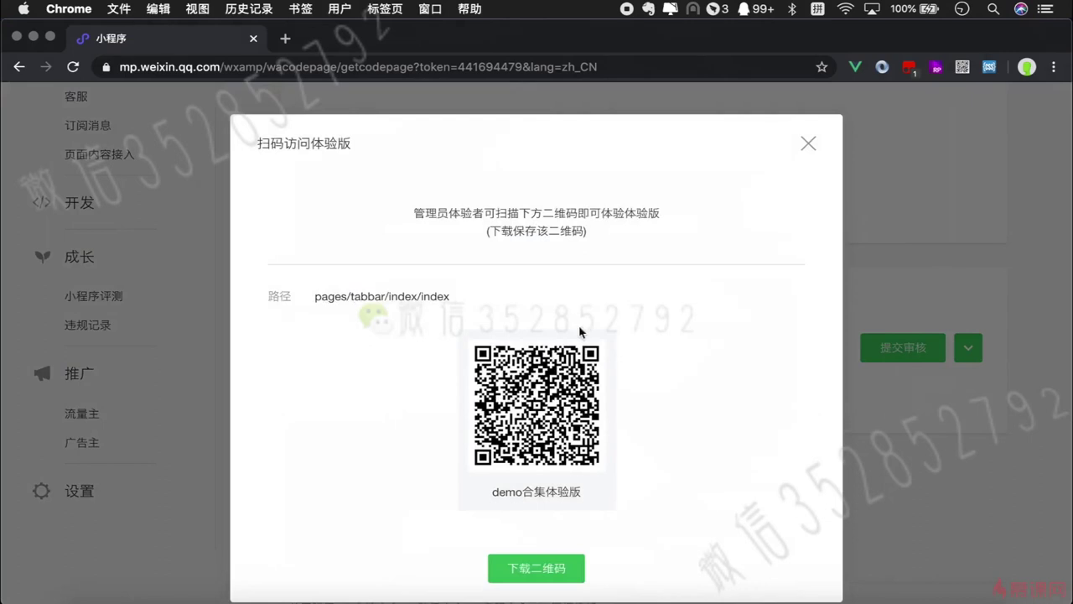
{"action": "left_click", "coordinate": [808, 145]}
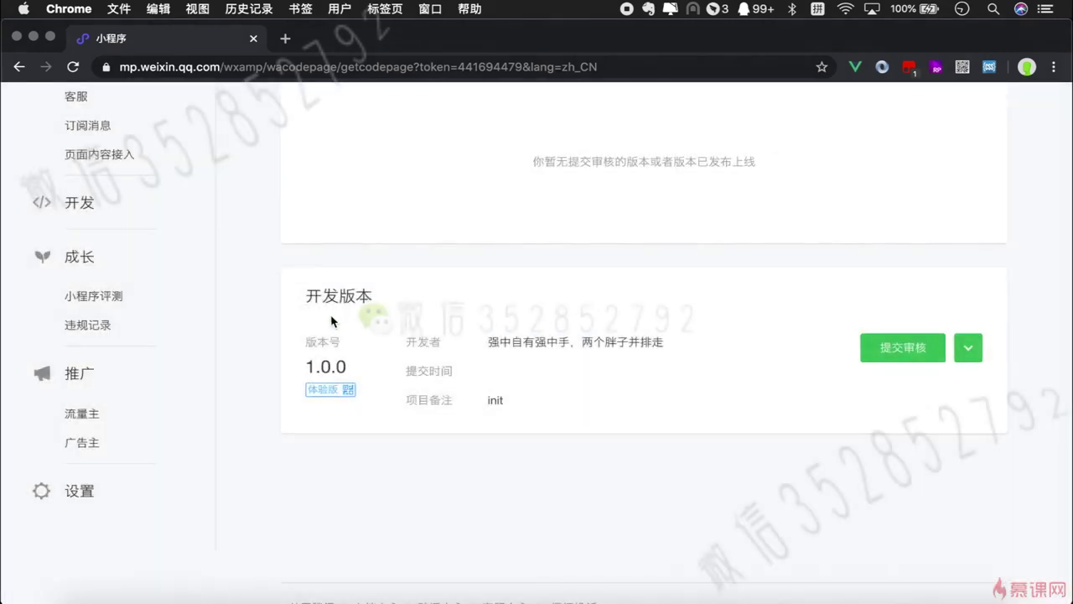
Look at the administrator and project member sections under 成员管理 (member management), and return to 版本管理.
{"action": "scroll", "coordinate": [177, 241], "scroll_direction": "up", "scroll_amount": 5}
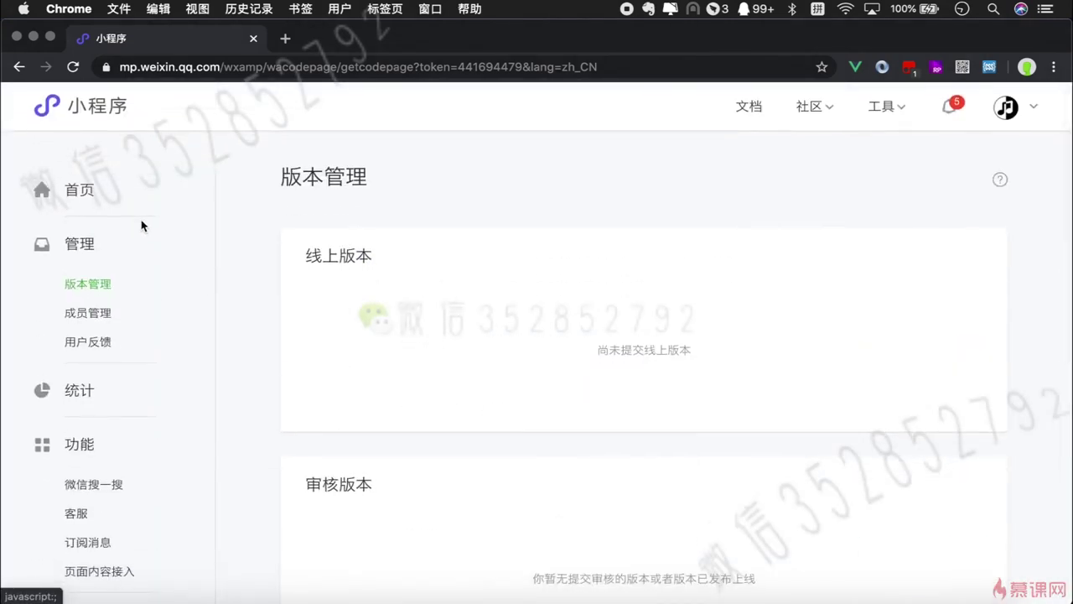
{"action": "left_click", "coordinate": [114, 310]}
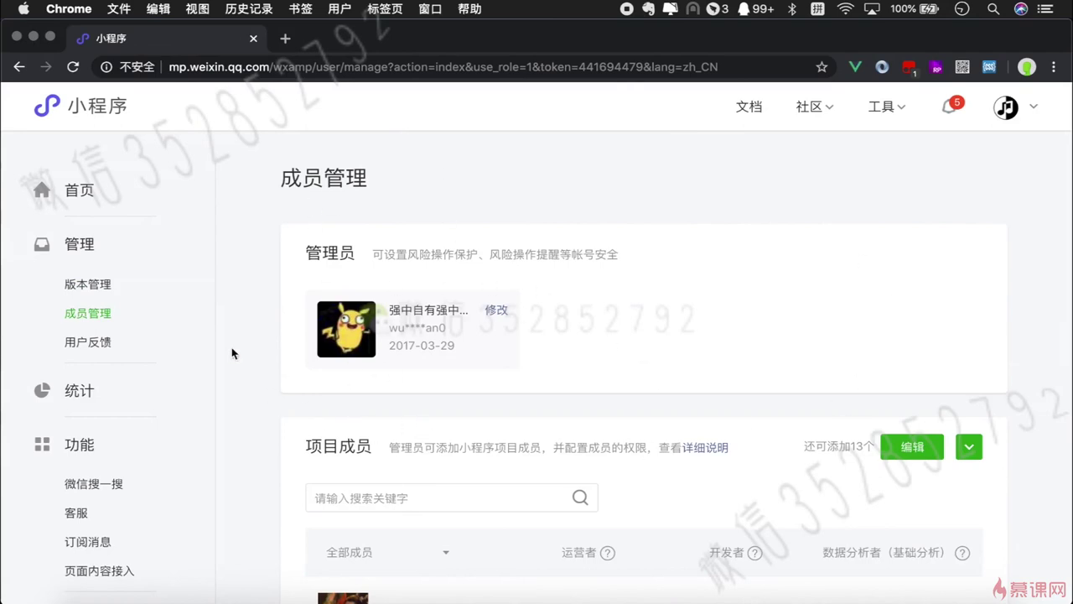
{"action": "left_click", "coordinate": [115, 293]}
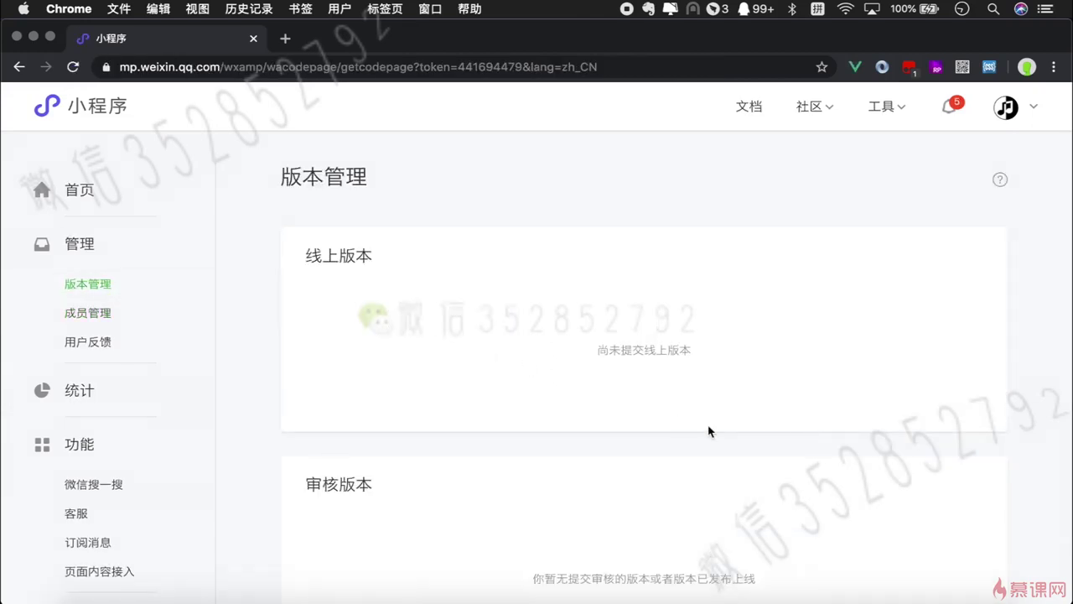
Start the review submission for development version 1.0.0, accept the platform review rules, and continue past the account login reminder.
{"action": "scroll", "coordinate": [708, 432], "scroll_direction": "down", "scroll_amount": 5}
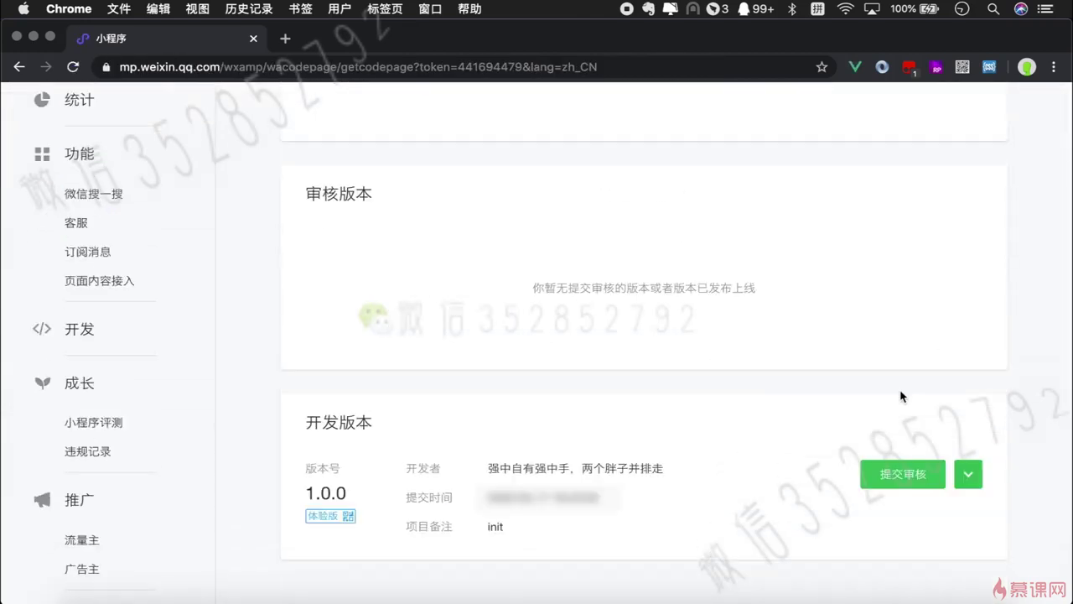
{"action": "left_click", "coordinate": [906, 471]}
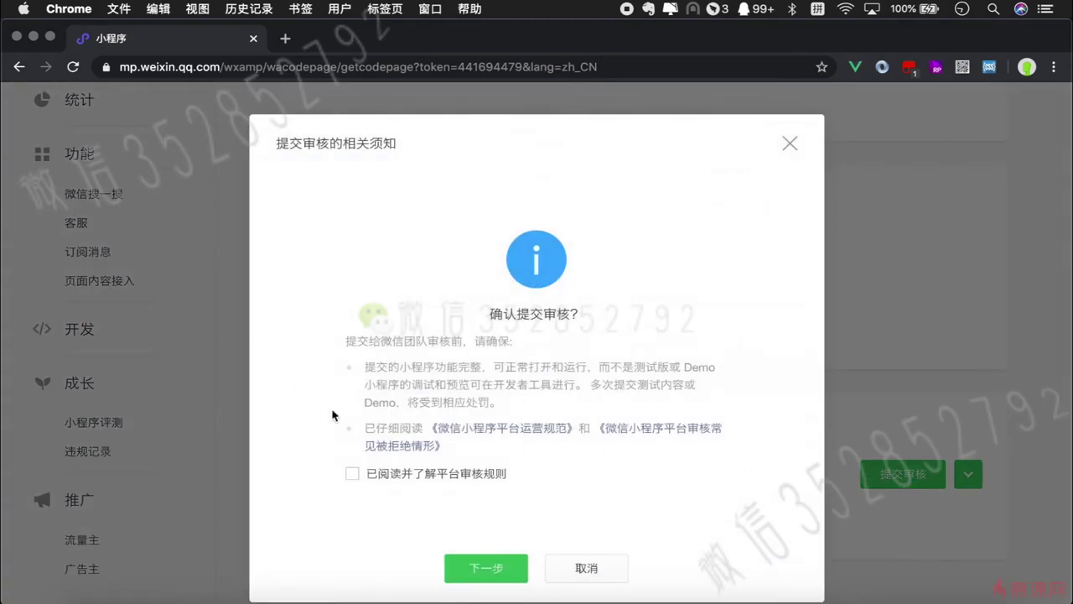
{"action": "left_click", "coordinate": [353, 475]}
{"action": "left_click", "coordinate": [498, 569]}
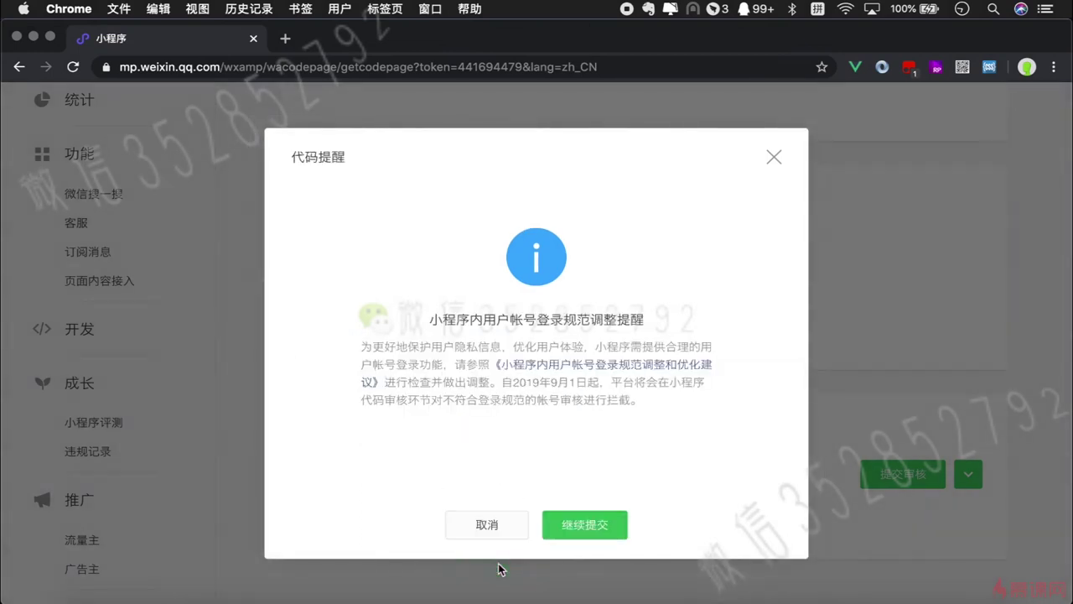
{"action": "left_click", "coordinate": [582, 525]}
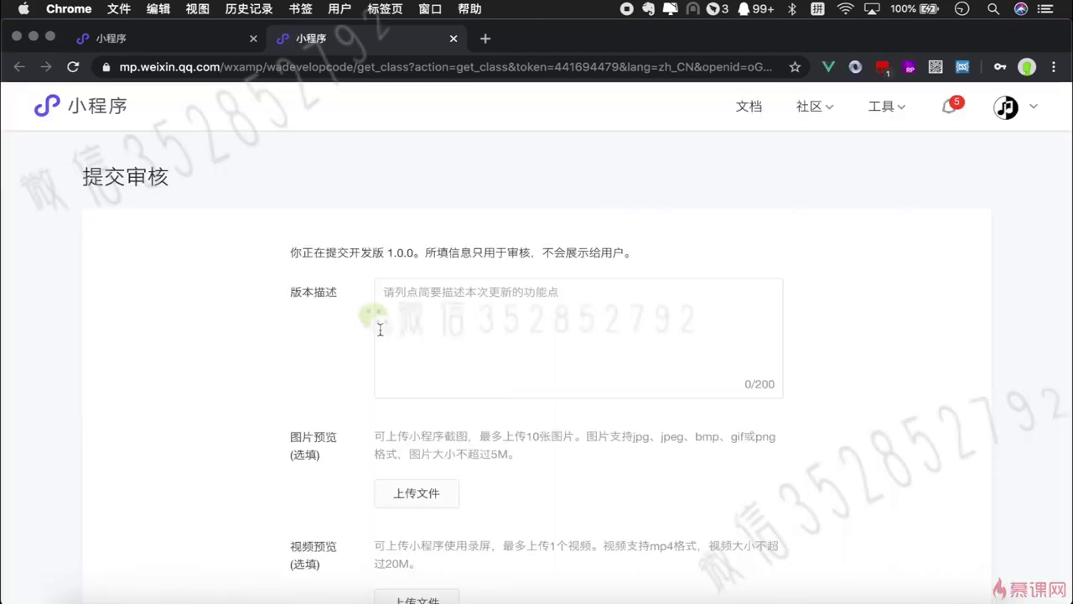
Look through the 提交审核 form, from the version description and preview uploads to the test account fields and the 审核加急 options.
{"action": "scroll", "coordinate": [451, 368], "scroll_direction": "down", "scroll_amount": 5}
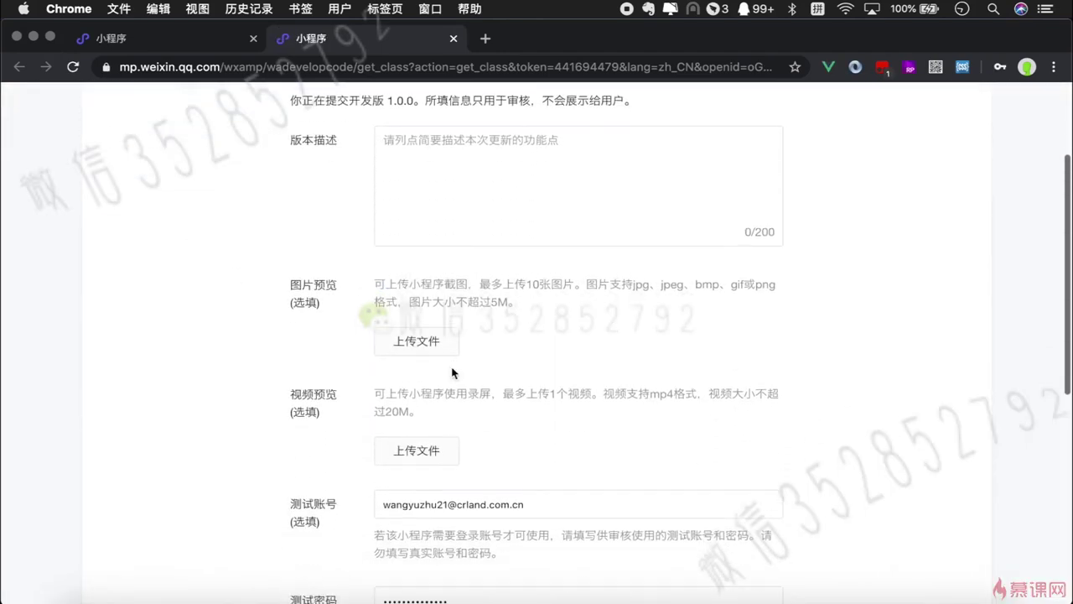
{"action": "scroll", "coordinate": [451, 372], "scroll_direction": "down", "scroll_amount": 2}
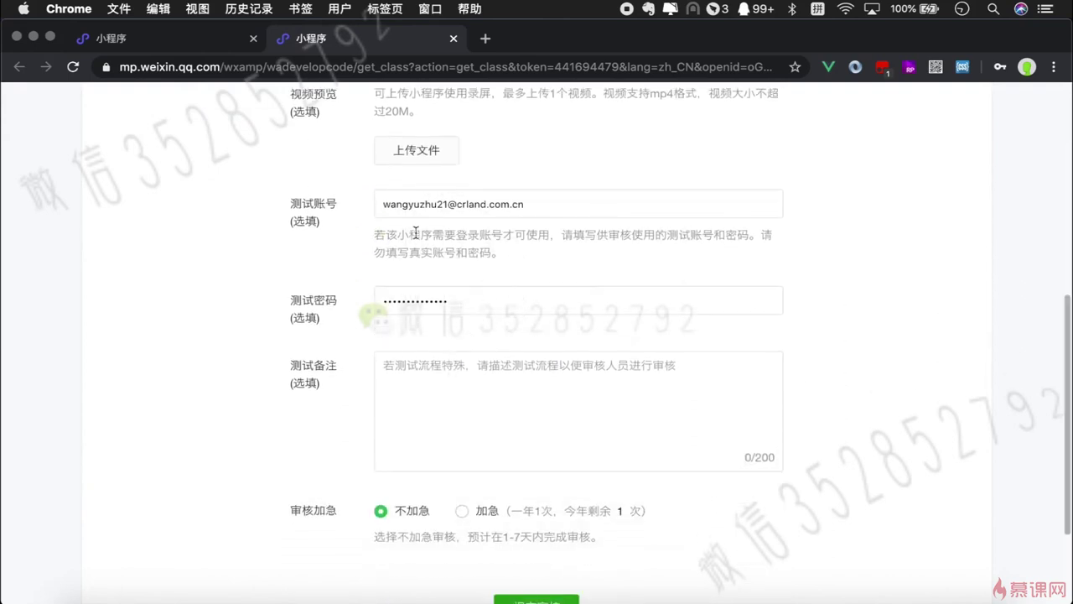
{"action": "scroll", "coordinate": [416, 233], "scroll_direction": "up", "scroll_amount": 5}
{"action": "scroll", "coordinate": [460, 369], "scroll_direction": "down", "scroll_amount": 10}
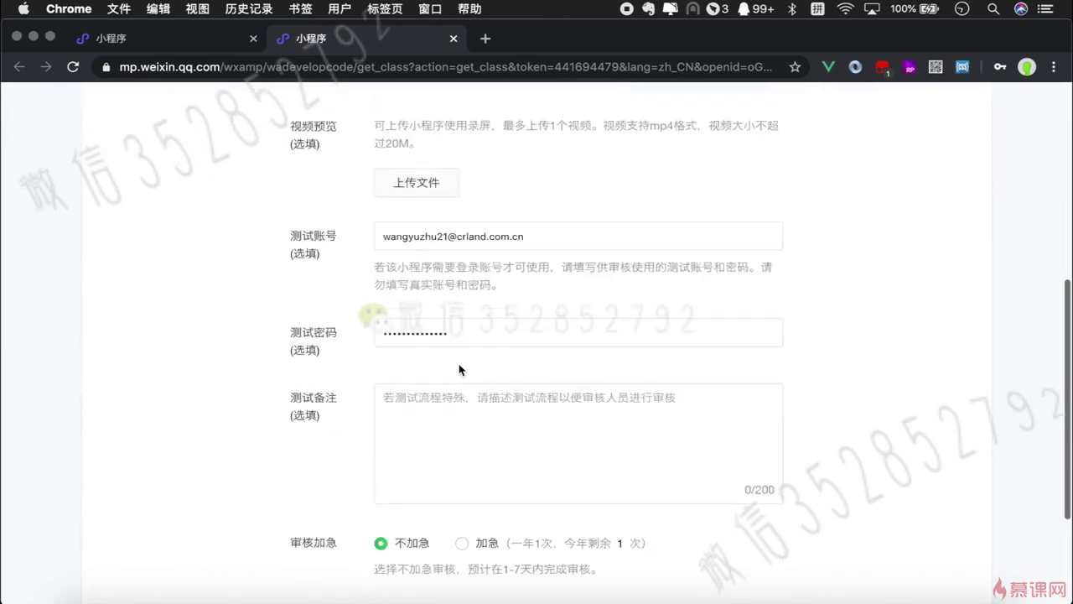
{"action": "left_click", "coordinate": [192, 36]}
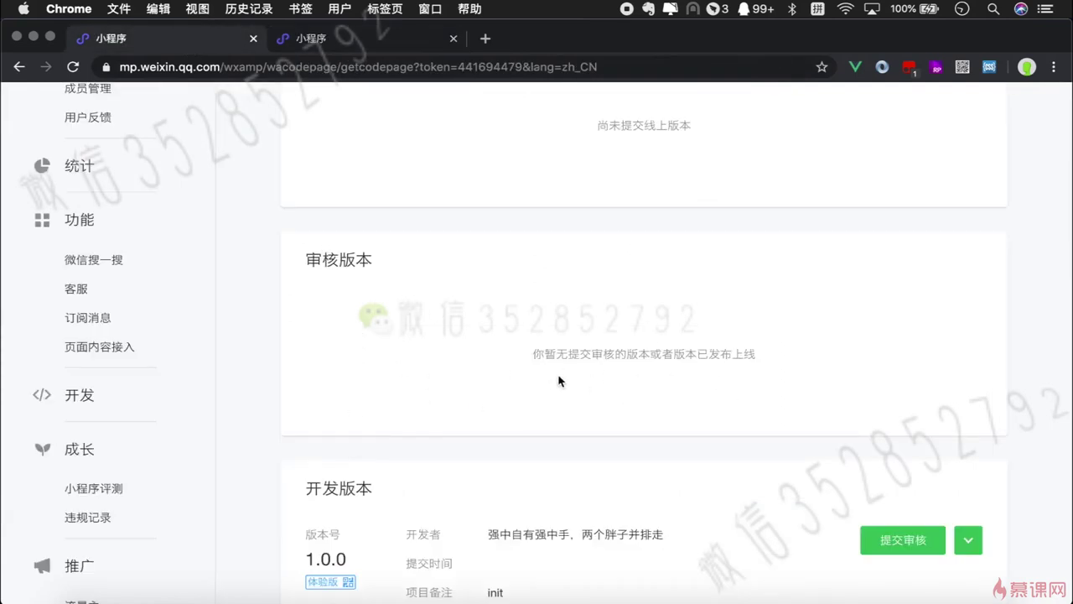
{"action": "left_click", "coordinate": [364, 46]}
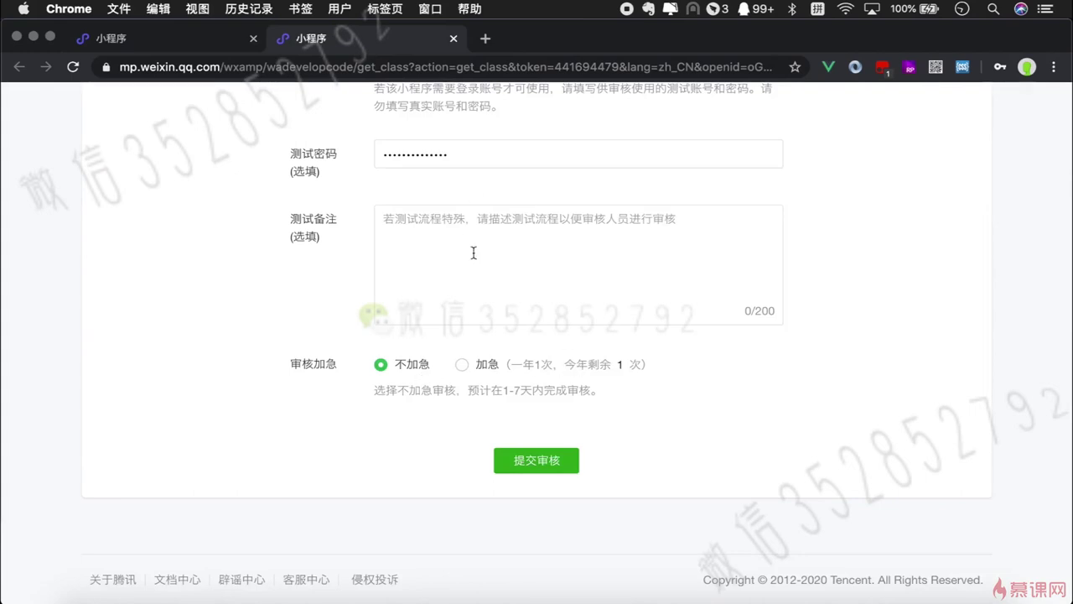
Go back to the version management page and examine its online (线上版本), review (审核版本) and development (开发版本) version sections.
{"action": "left_click", "coordinate": [160, 44]}
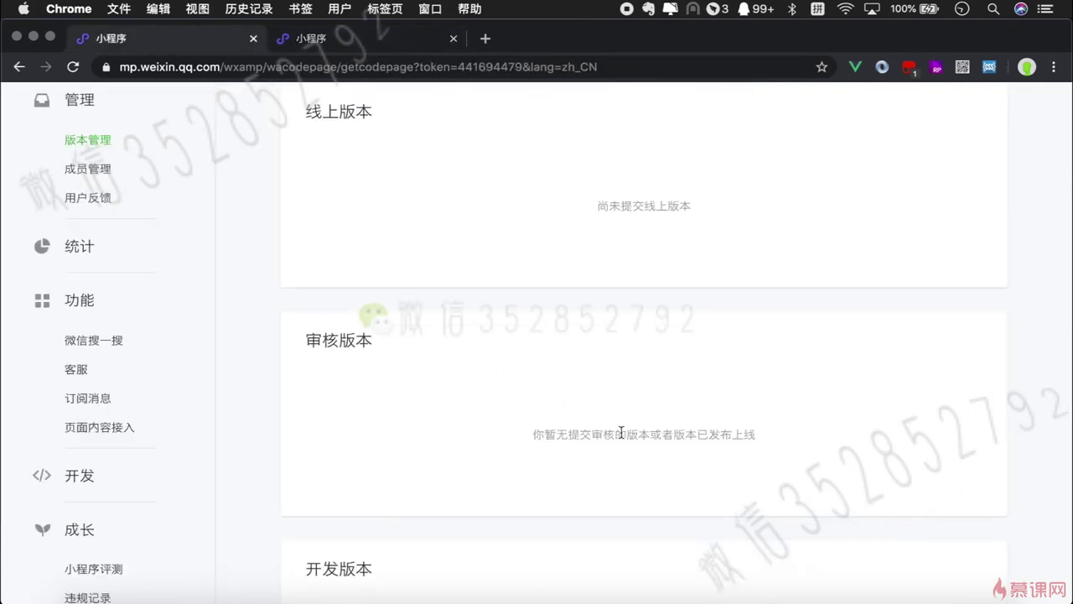
{"action": "scroll", "coordinate": [621, 433], "scroll_direction": "down", "scroll_amount": 1}
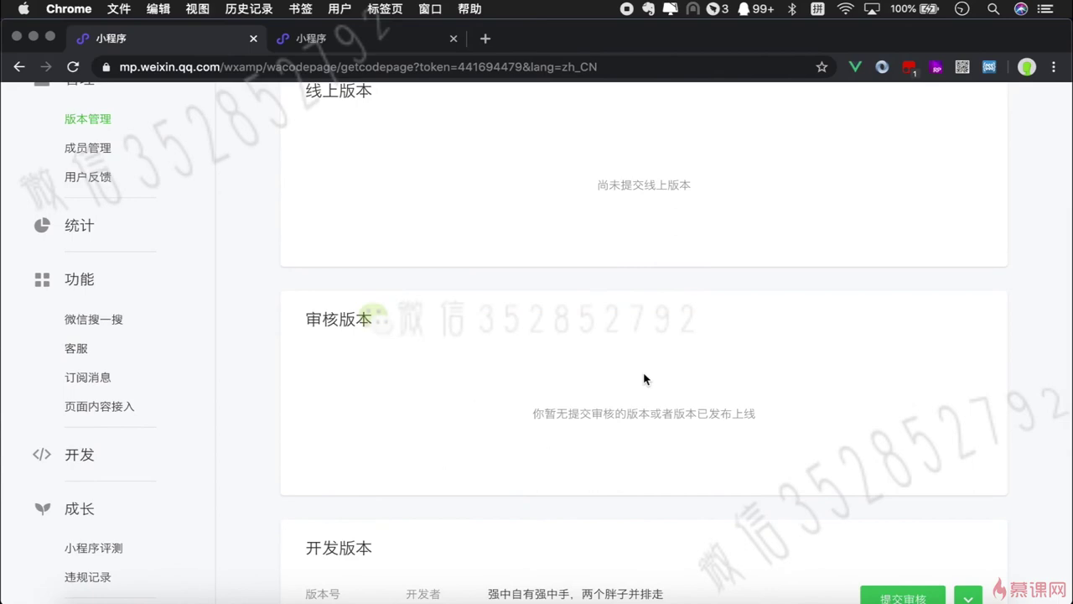
{"action": "scroll", "coordinate": [821, 420], "scroll_direction": "up", "scroll_amount": 2}
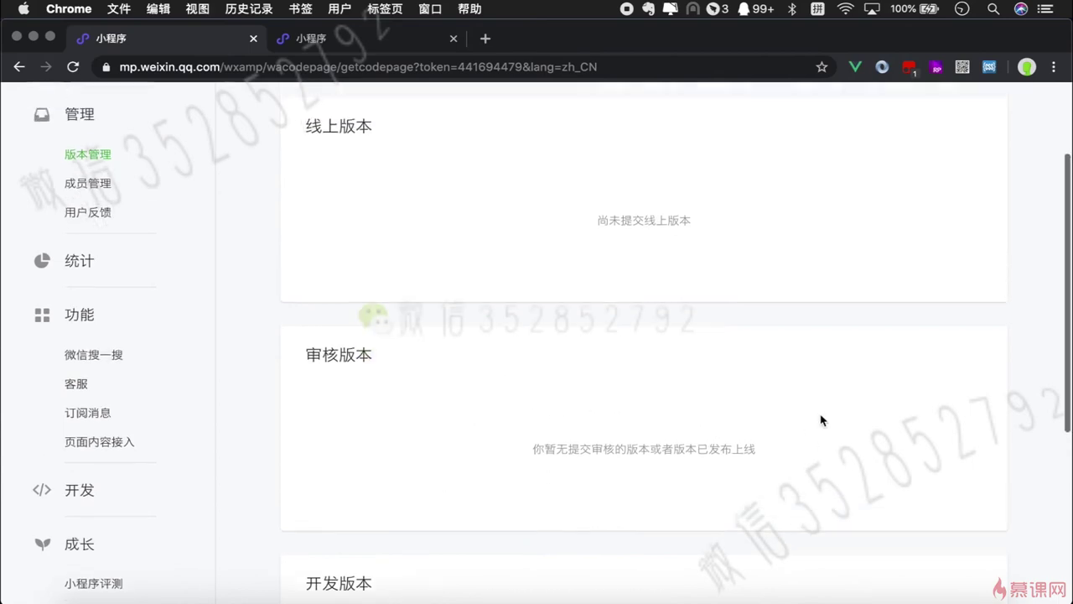
{"action": "scroll", "coordinate": [824, 400], "scroll_direction": "down", "scroll_amount": 4}
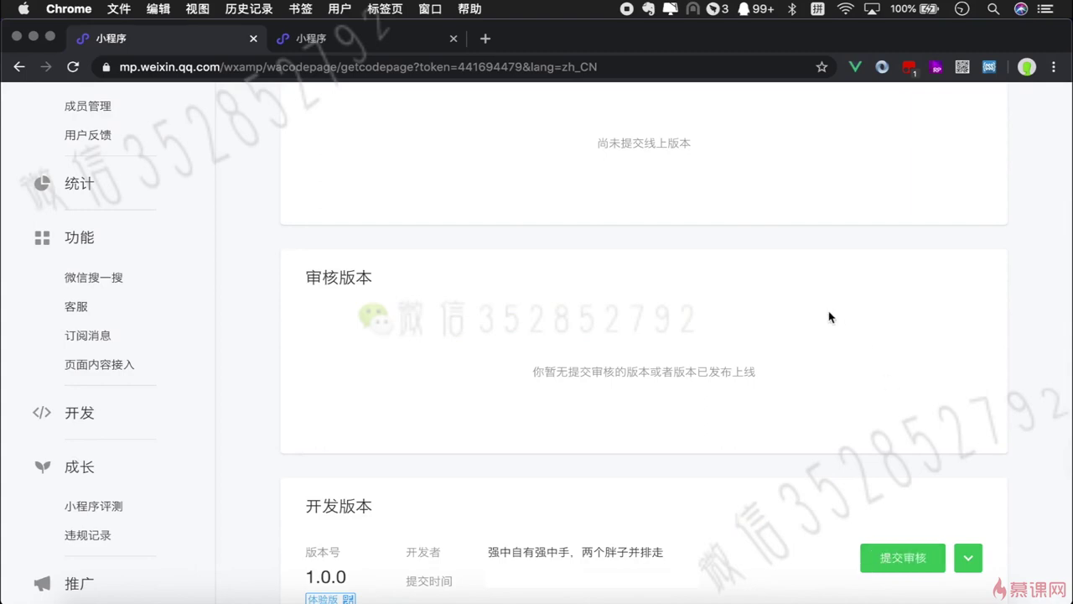
{"action": "scroll", "coordinate": [743, 277], "scroll_direction": "up", "scroll_amount": 5}
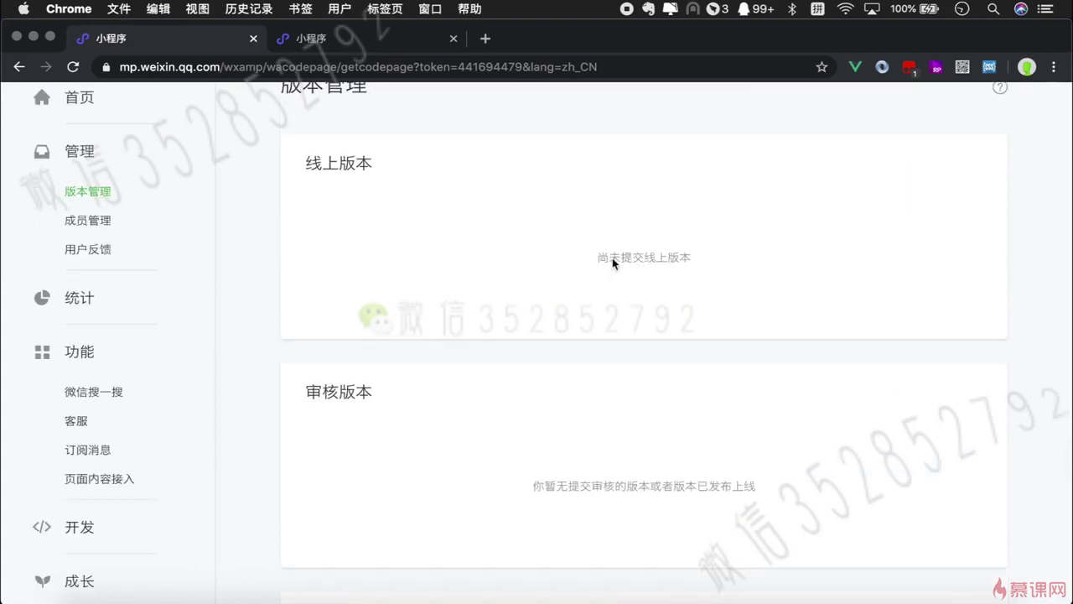
{"action": "scroll", "coordinate": [454, 221], "scroll_direction": "up", "scroll_amount": 2}
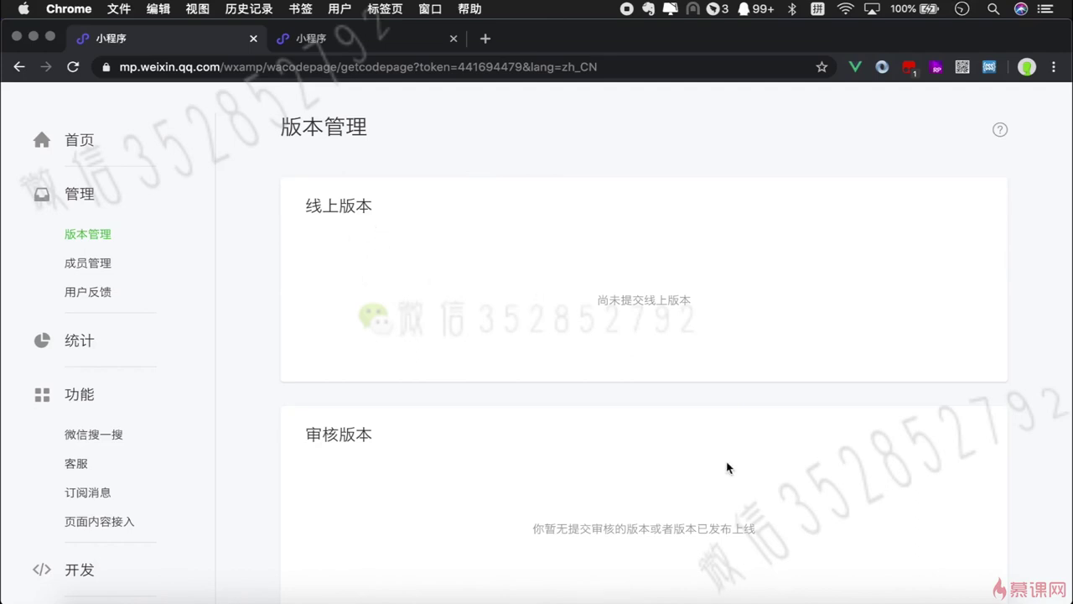
Switch to HBuilderX and examine the AppID and upload options in the WeChat mini program configuration of manifest.json.
{"action": "left_click", "coordinate": [683, 599]}
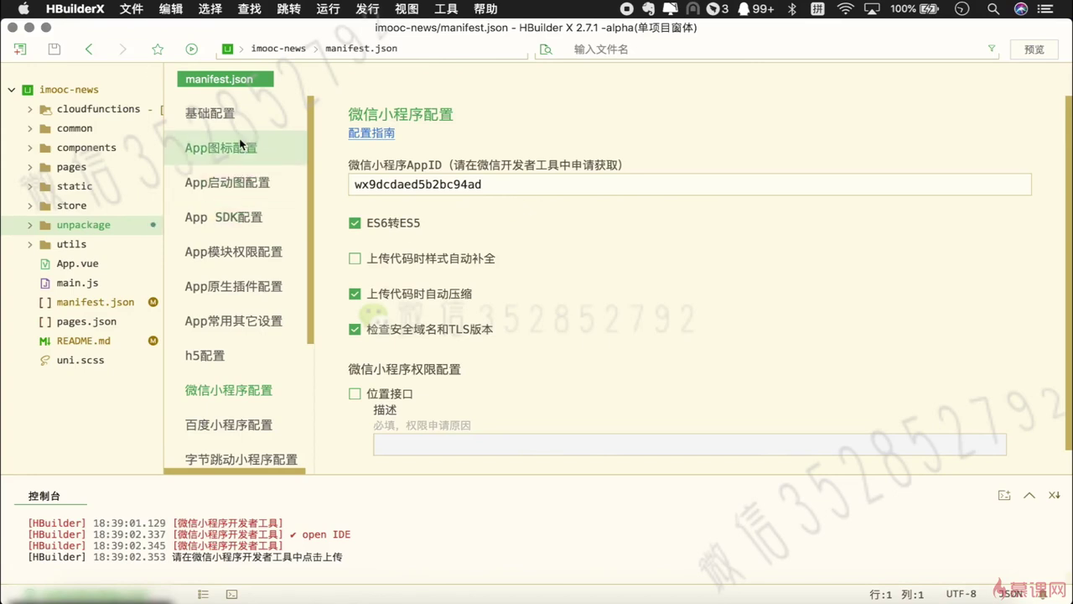
{"action": "scroll", "coordinate": [241, 144], "scroll_direction": "down", "scroll_amount": 3}
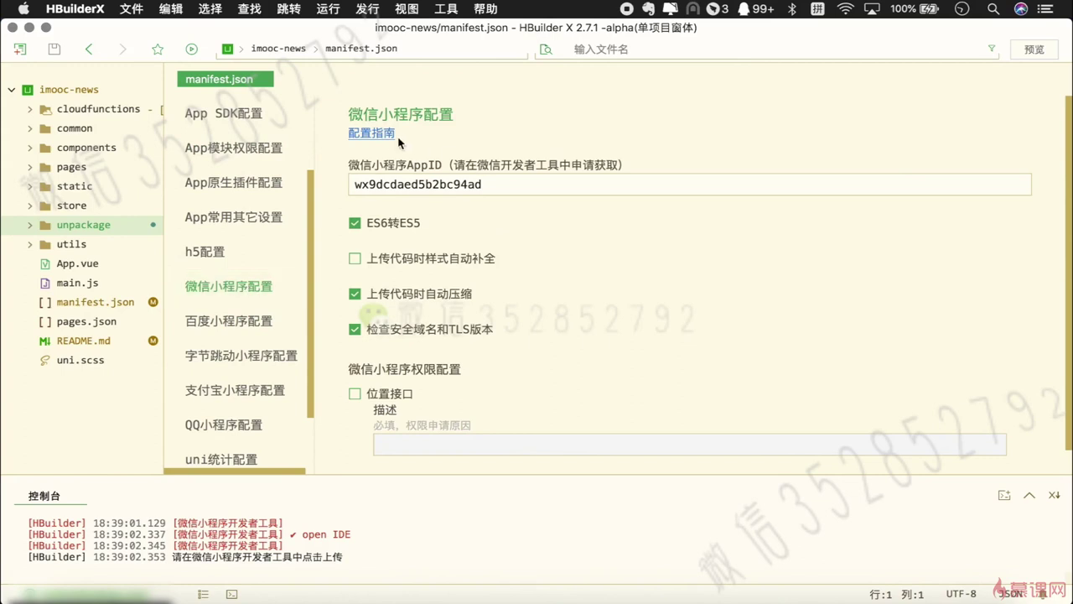
{"action": "double_click", "coordinate": [501, 182]}
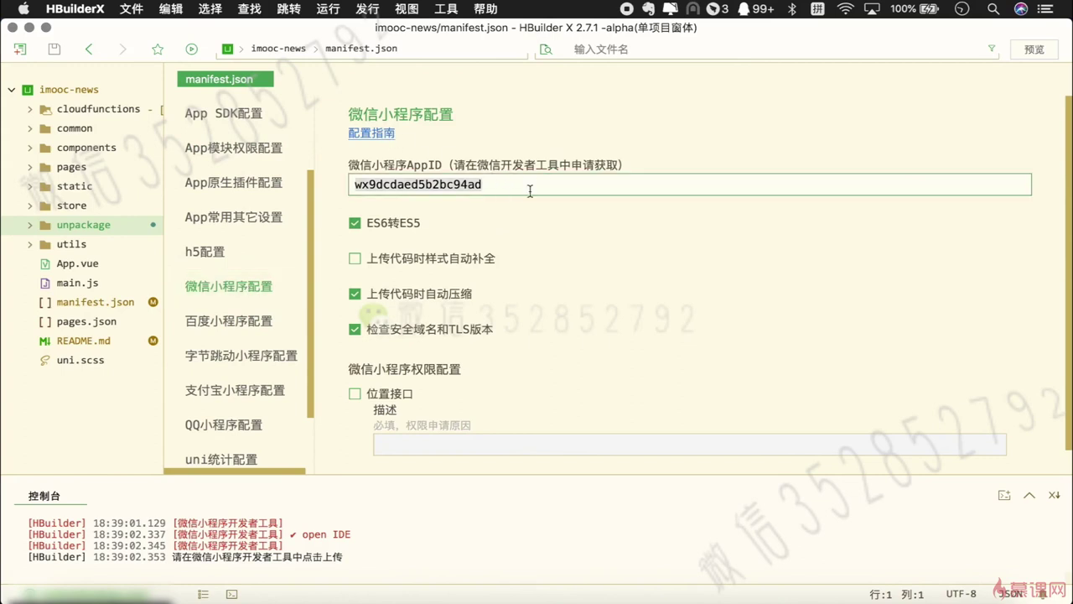
{"action": "left_click", "coordinate": [515, 203]}
{"action": "left_click_drag", "start_coordinate": [537, 181], "coordinate": [350, 185]}
{"action": "left_click", "coordinate": [436, 166]}
{"action": "double_click", "coordinate": [515, 191]}
{"action": "left_click", "coordinate": [530, 186]}
{"action": "scroll", "coordinate": [531, 240], "scroll_direction": "down", "scroll_amount": 1}
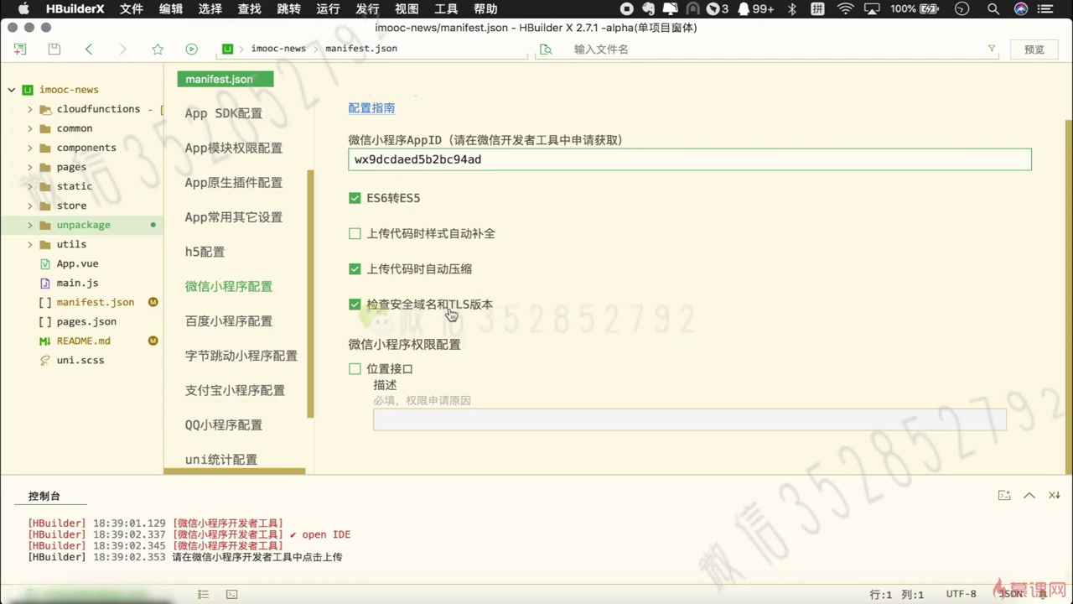
Check the name and AppId in the WeChat mini program publish dialog (小程序-微信) and cancel without publishing.
{"action": "left_click", "coordinate": [371, 12]}
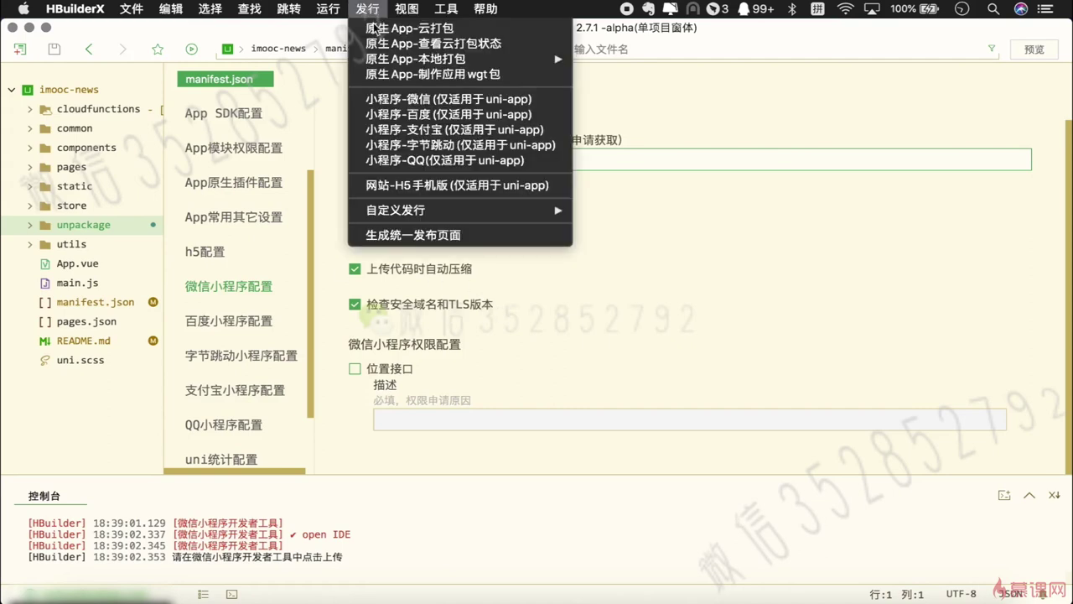
{"action": "left_click", "coordinate": [378, 105]}
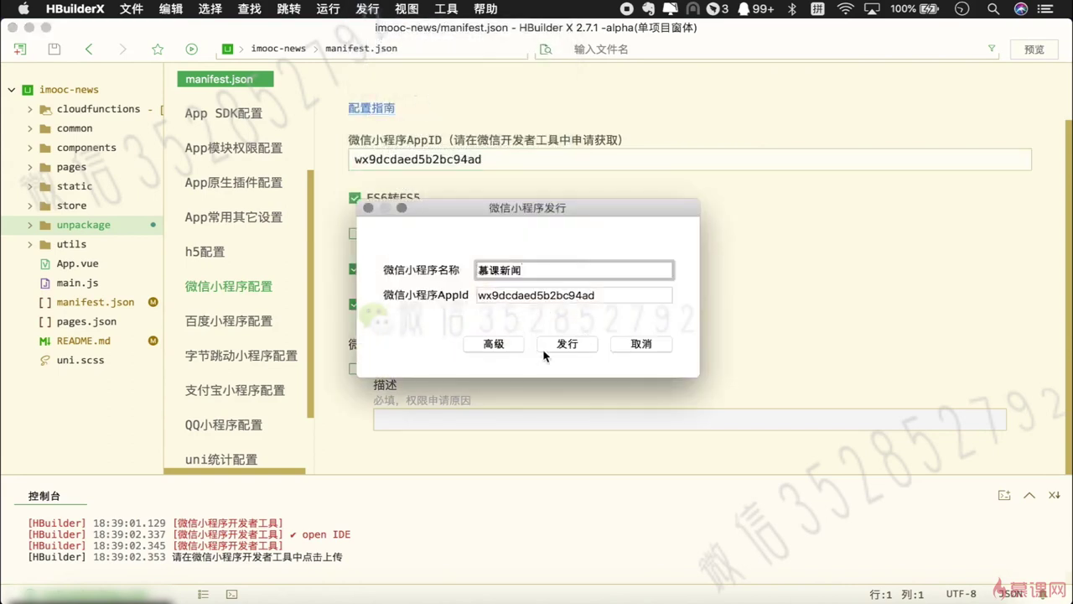
{"action": "left_click", "coordinate": [644, 349]}
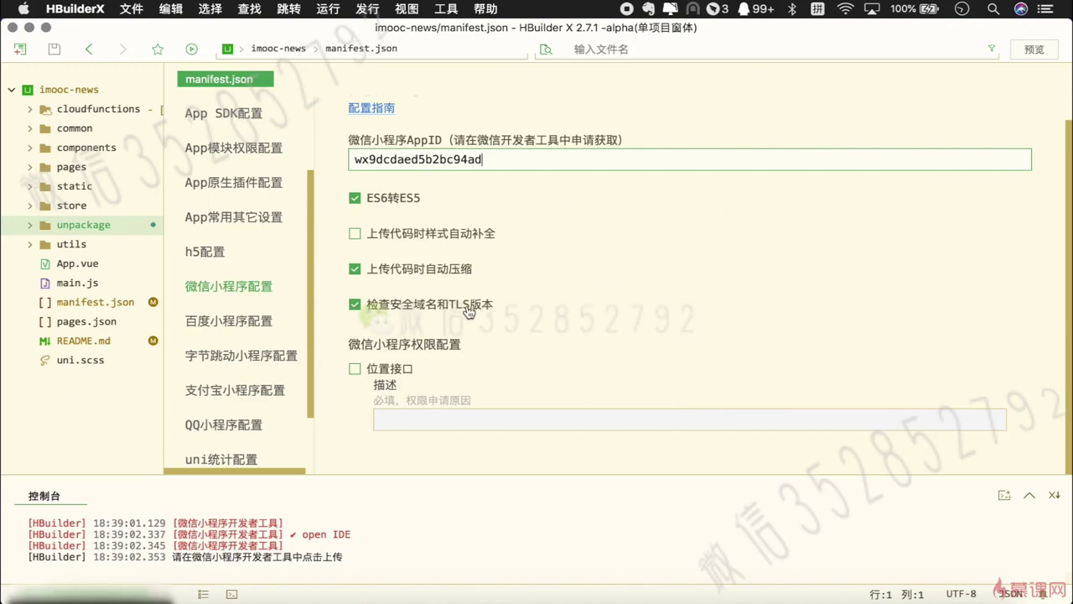
Switch to Chrome and examine the 服务器域名 lists and developer ID in the mini program's 开发设置 page.
{"action": "key", "text": "super+Tab"}
{"action": "scroll", "coordinate": [145, 385], "scroll_direction": "down", "scroll_amount": 5}
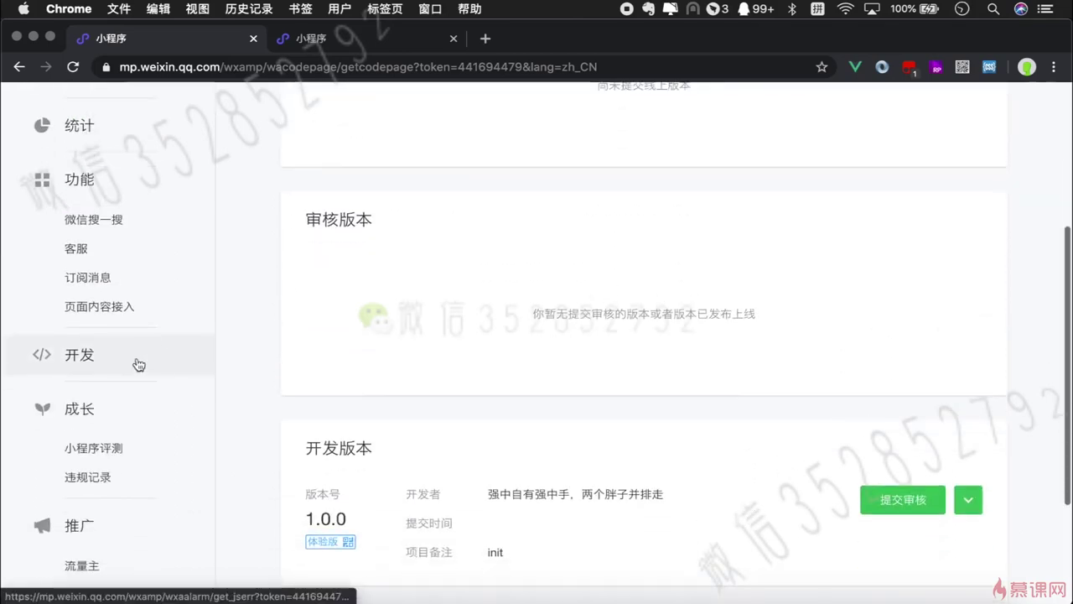
{"action": "left_click", "coordinate": [139, 364]}
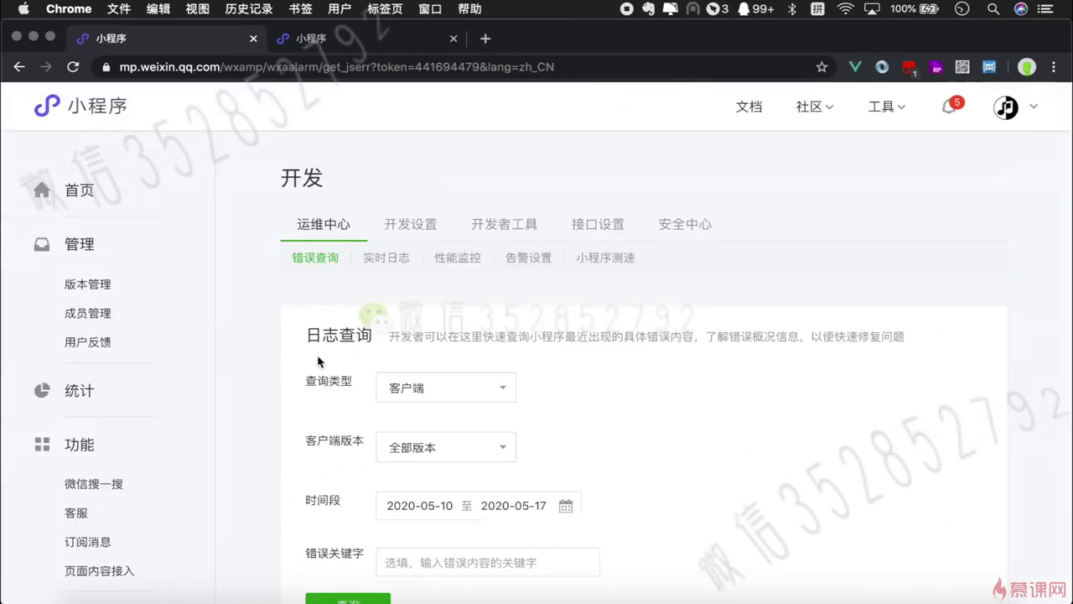
{"action": "left_click", "coordinate": [420, 225]}
{"action": "scroll", "coordinate": [545, 419], "scroll_direction": "down", "scroll_amount": 15}
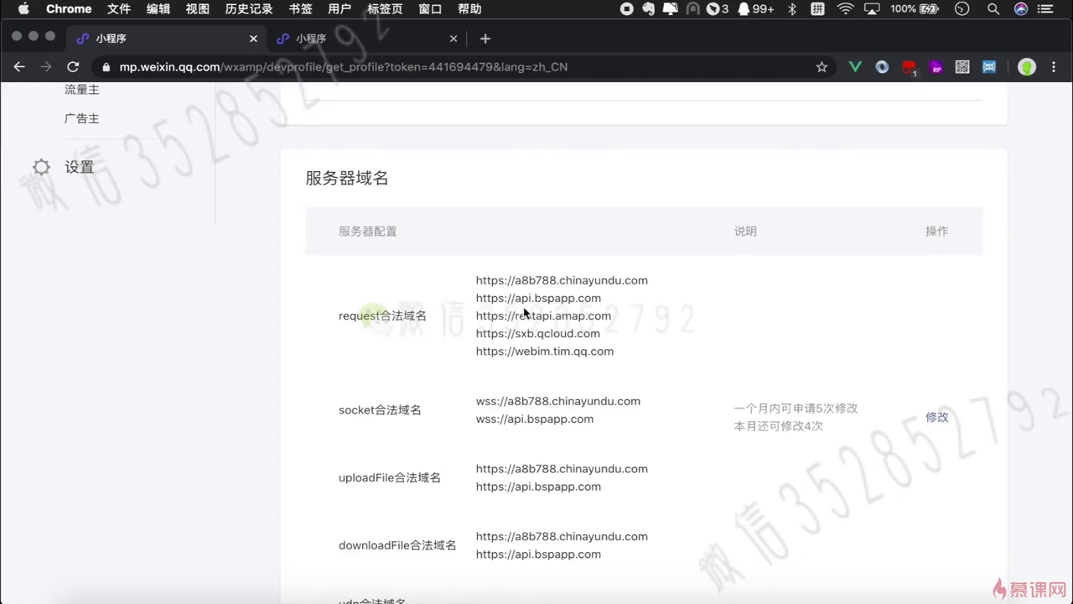
{"action": "scroll", "coordinate": [573, 445], "scroll_direction": "down", "scroll_amount": 1}
{"action": "scroll", "coordinate": [505, 439], "scroll_direction": "up", "scroll_amount": 5}
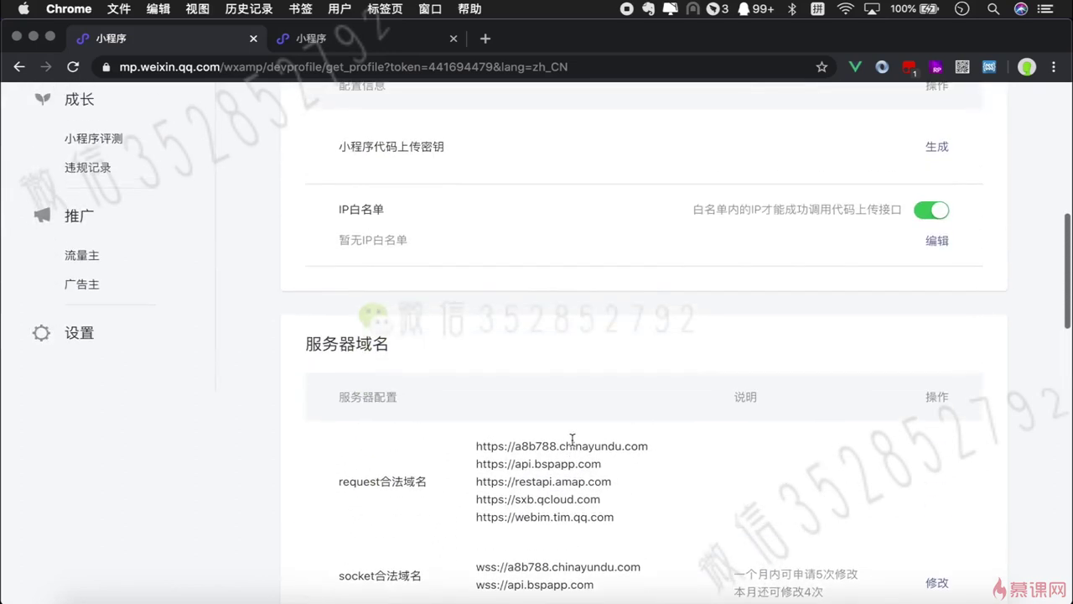
{"action": "scroll", "coordinate": [572, 439], "scroll_direction": "up", "scroll_amount": 6}
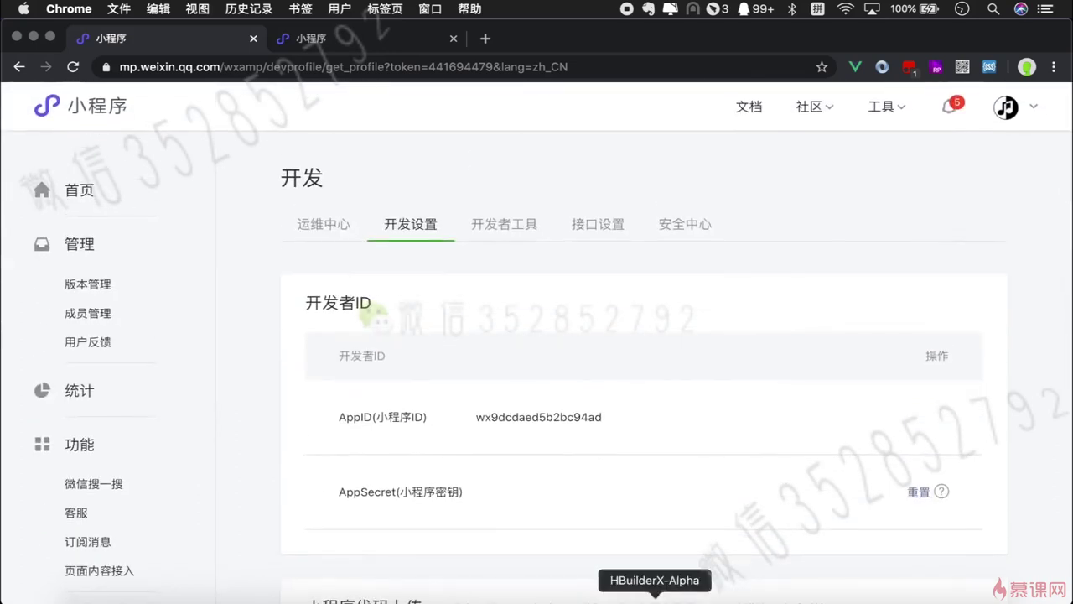
View the mini program in WeChat DevTools, and review the version sections on the 版本管理 page in Chrome.
{"action": "left_click", "coordinate": [905, 597]}
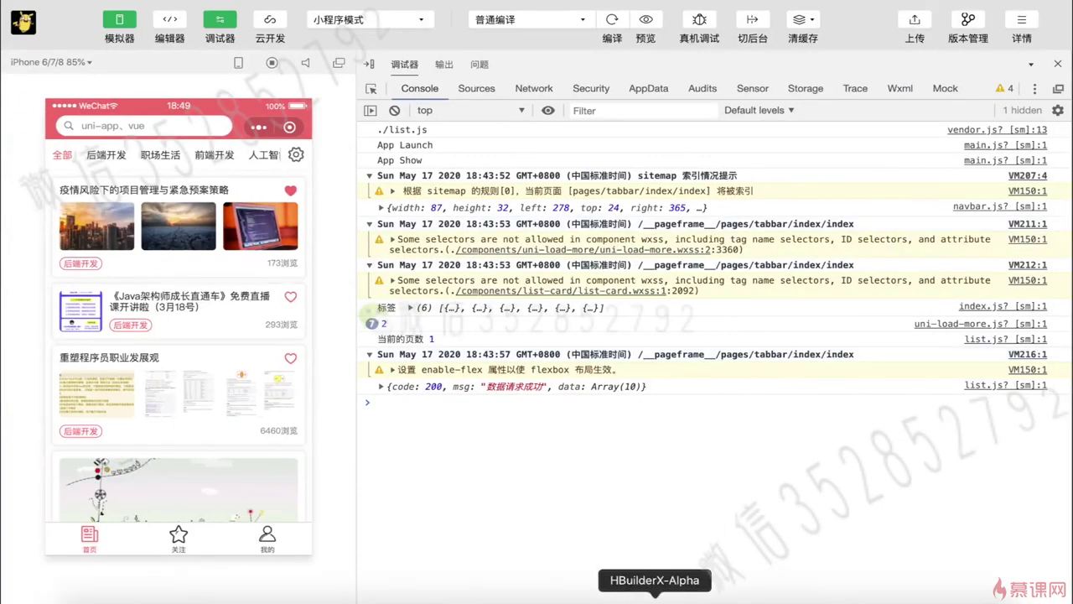
{"action": "left_click", "coordinate": [621, 597]}
{"action": "left_click", "coordinate": [122, 284]}
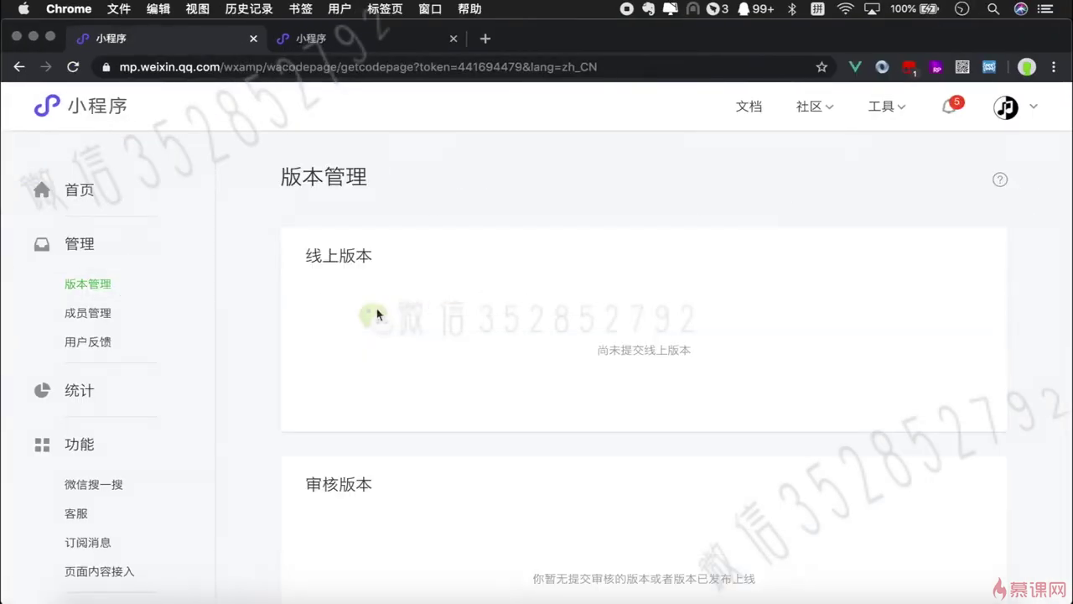
{"action": "scroll", "coordinate": [489, 461], "scroll_direction": "down", "scroll_amount": 10}
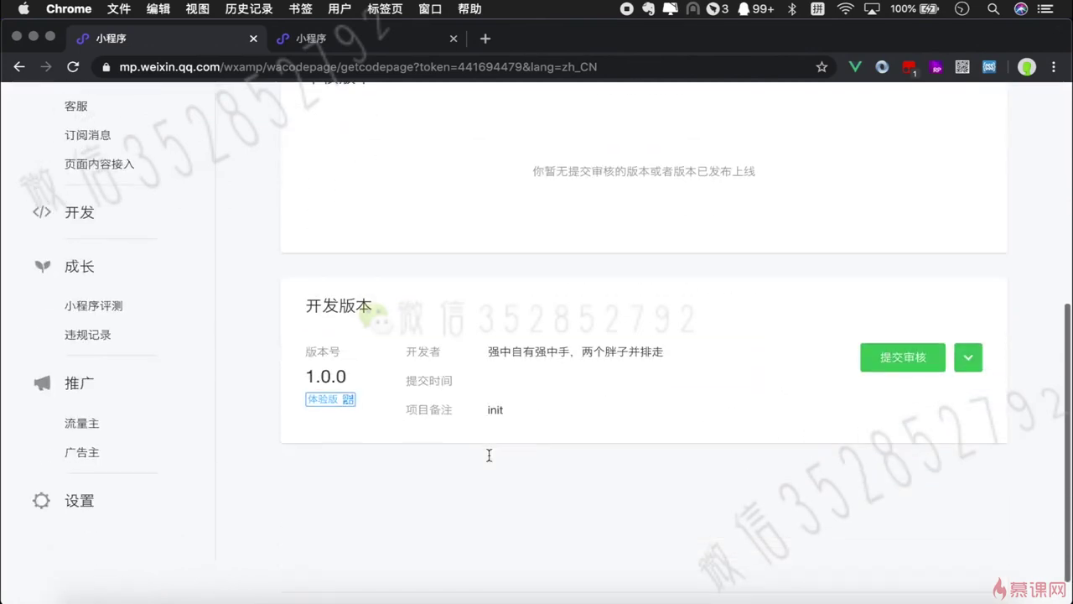
{"action": "scroll", "coordinate": [582, 354], "scroll_direction": "up", "scroll_amount": 6}
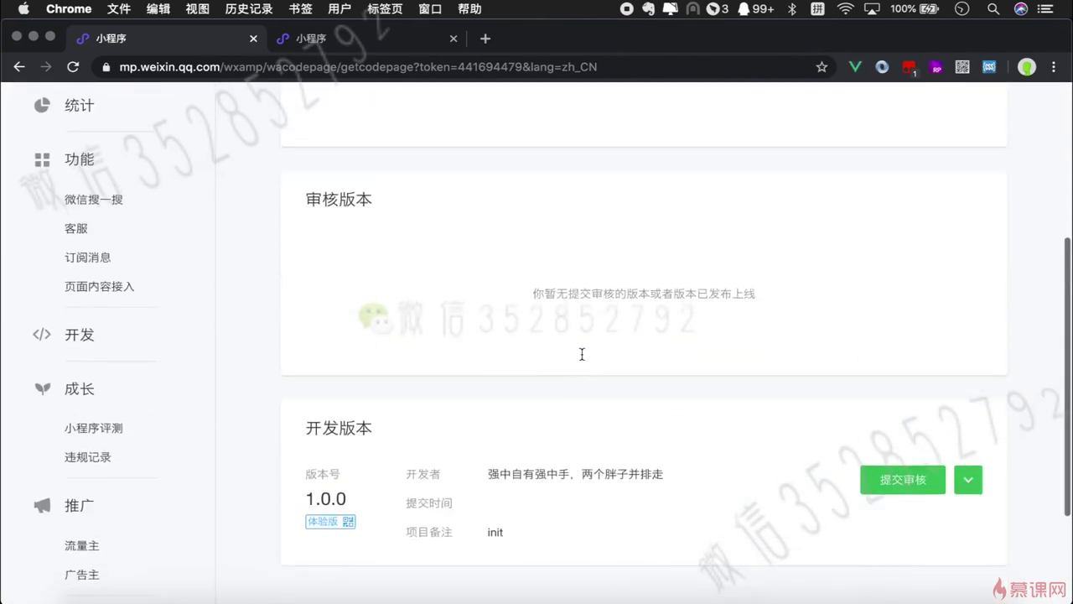
{"action": "scroll", "coordinate": [590, 267], "scroll_direction": "up", "scroll_amount": 2}
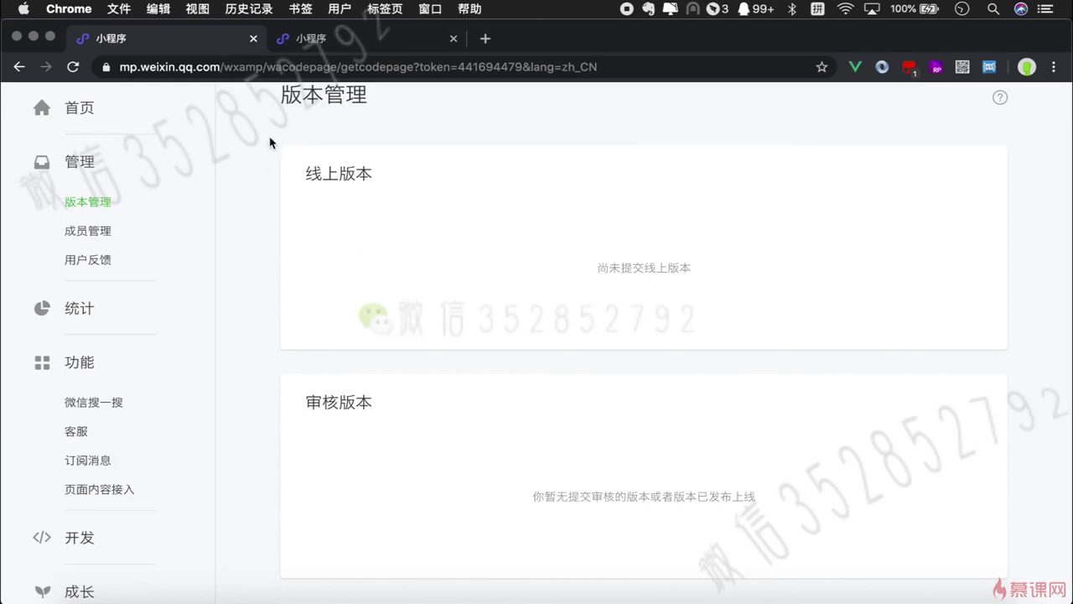
{"action": "scroll", "coordinate": [270, 143], "scroll_direction": "up", "scroll_amount": 1}
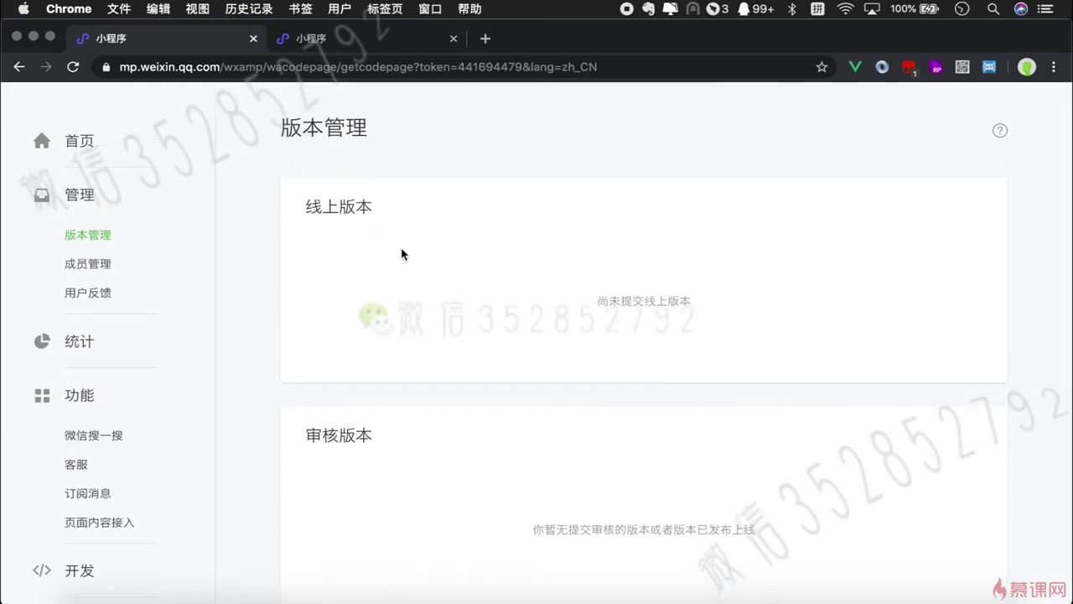
Switch to HBuilderX and look over the 发行 platform options and the 运行 targets for imooc-news.
{"action": "left_click", "coordinate": [662, 599]}
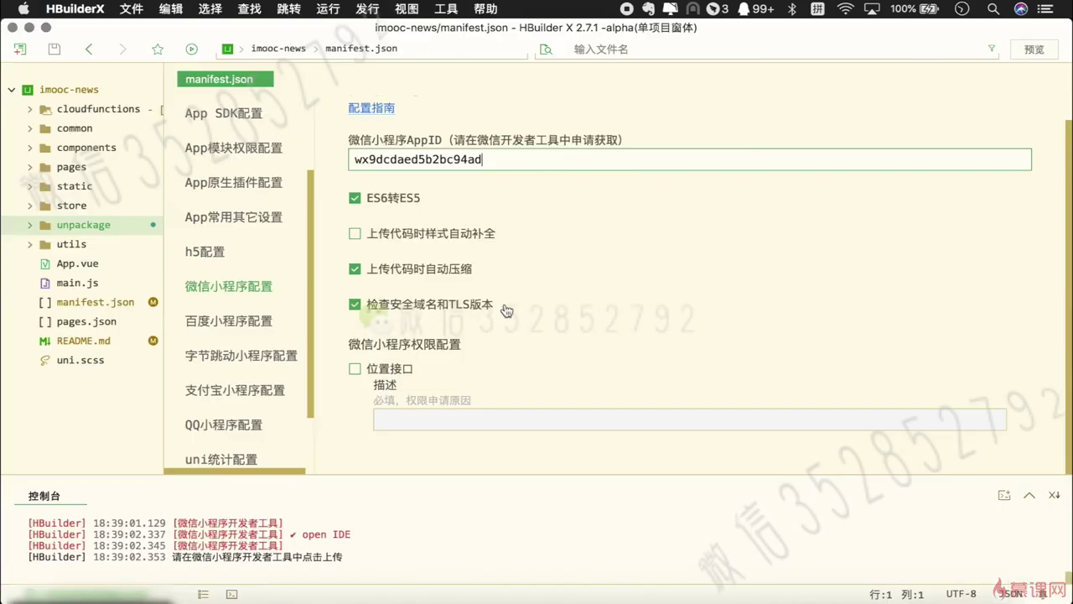
{"action": "left_click", "coordinate": [366, 9]}
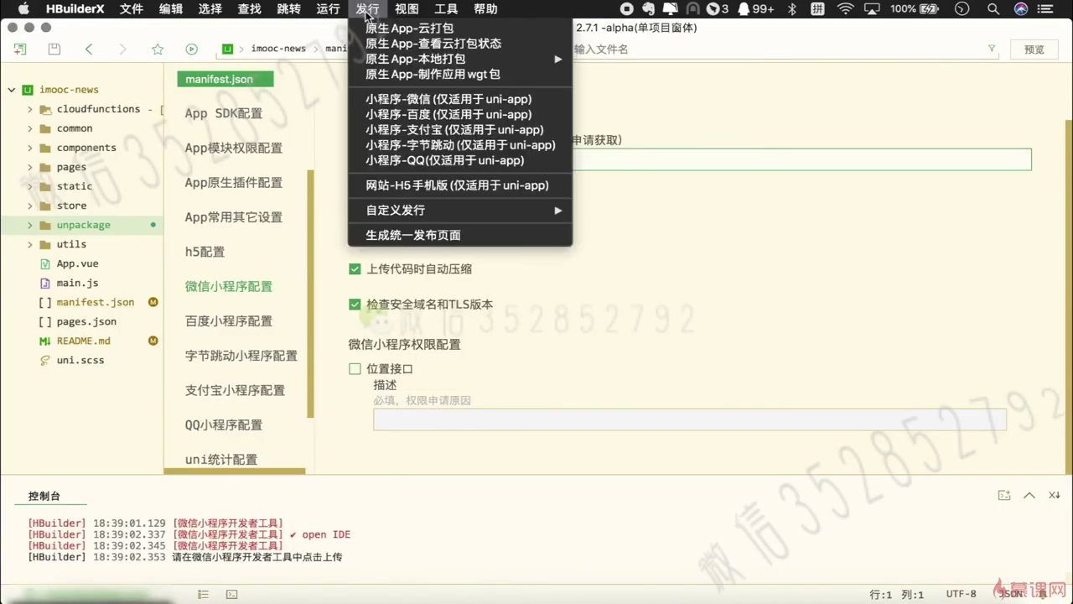
{"action": "key", "text": "Escape"}
{"action": "left_click", "coordinate": [192, 49]}
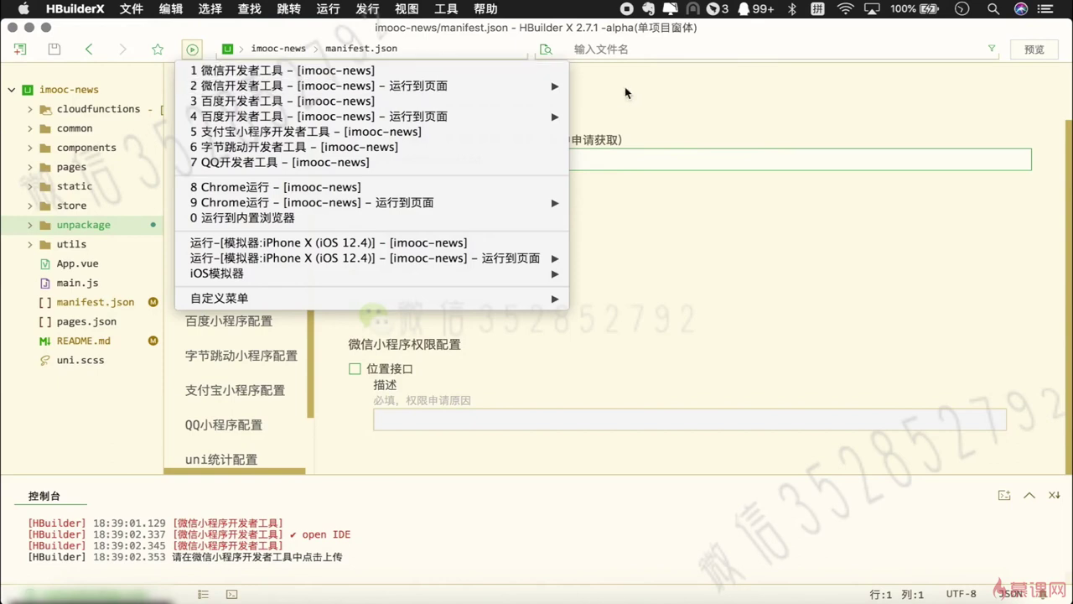
{"action": "left_click", "coordinate": [653, 87]}
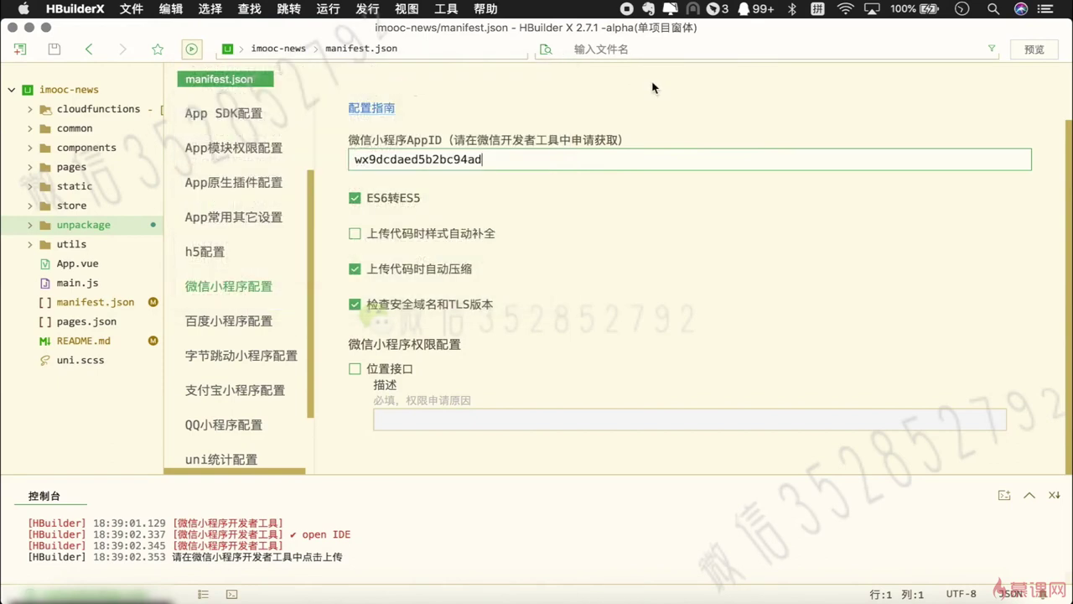
{"action": "left_click", "coordinate": [335, 15]}
{"action": "mouse_move", "coordinate": [380, 15]}
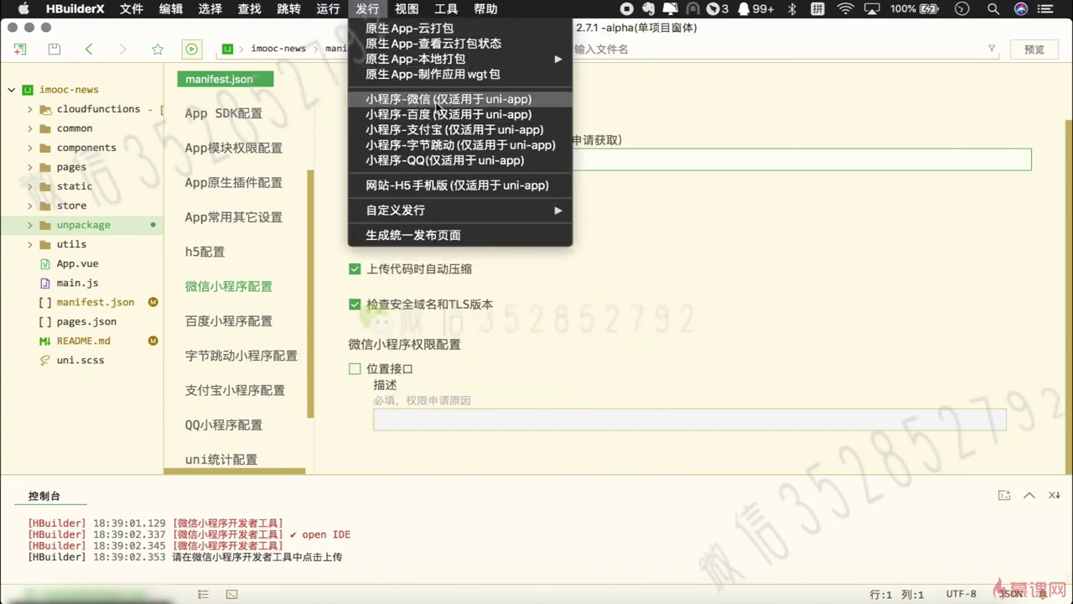
{"action": "left_click", "coordinate": [195, 52]}
{"action": "left_click", "coordinate": [192, 49]}
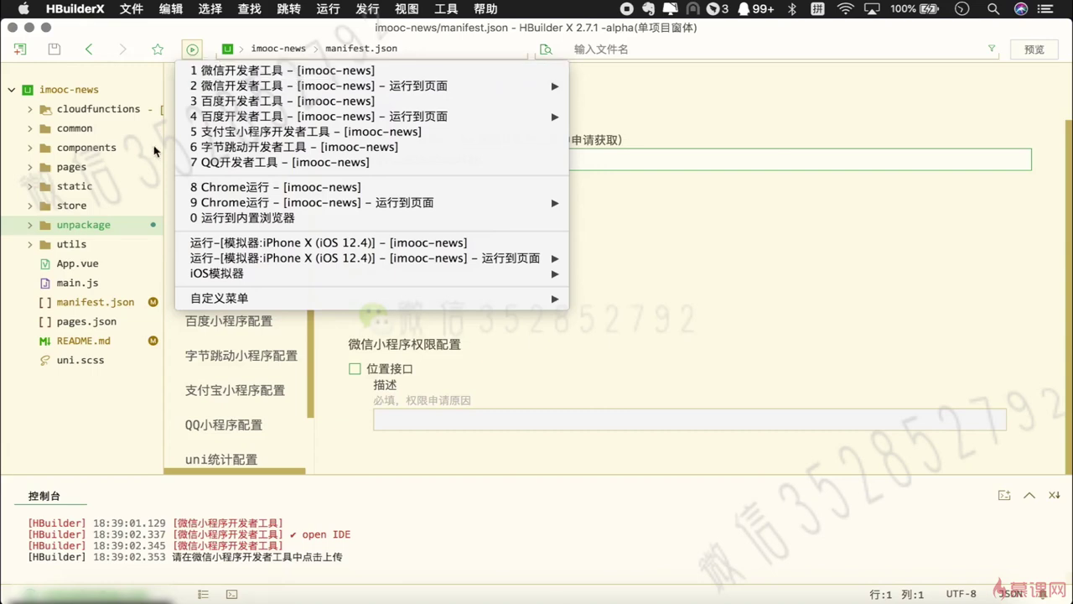
Expand the unpackage folder, show its dist folder in Finder, and enlarge and reposition the Finder window.
{"action": "left_click", "coordinate": [118, 225]}
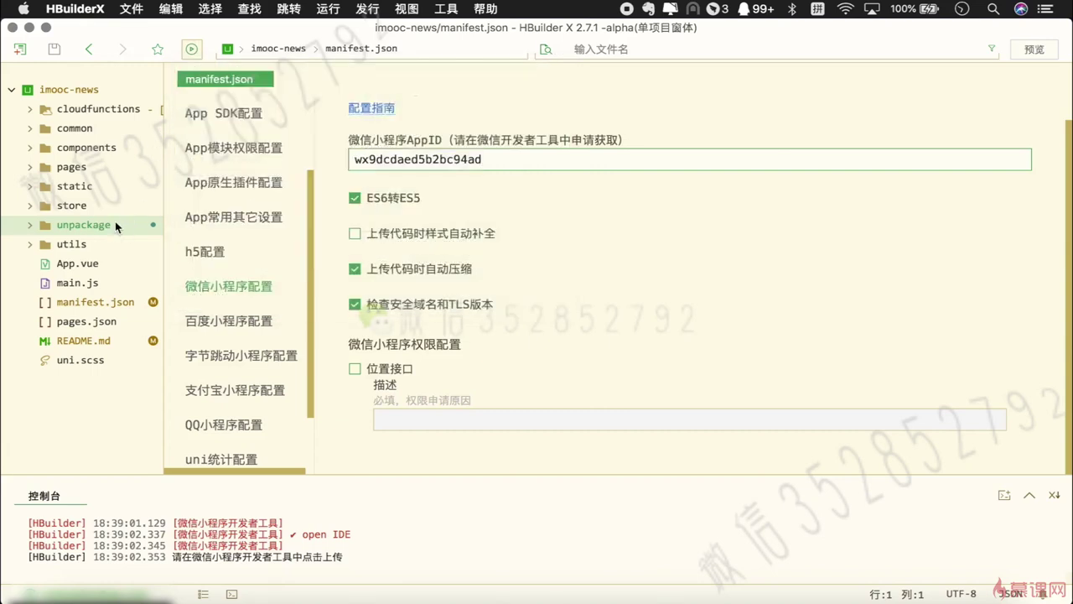
{"action": "double_click", "coordinate": [94, 226]}
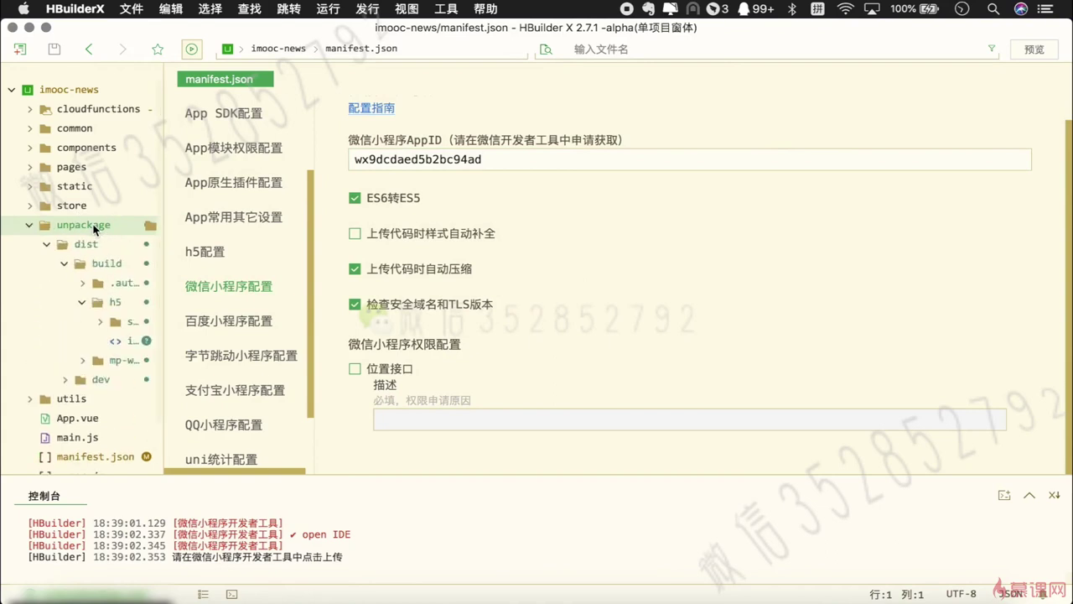
{"action": "scroll", "coordinate": [94, 226], "scroll_direction": "down", "scroll_amount": 3}
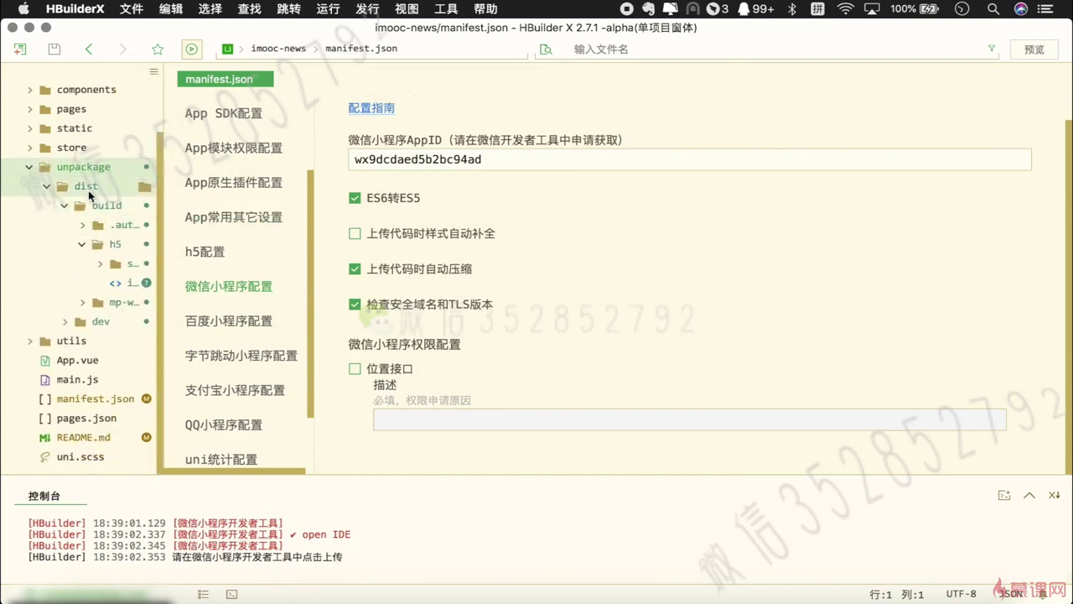
{"action": "right_click", "coordinate": [90, 194]}
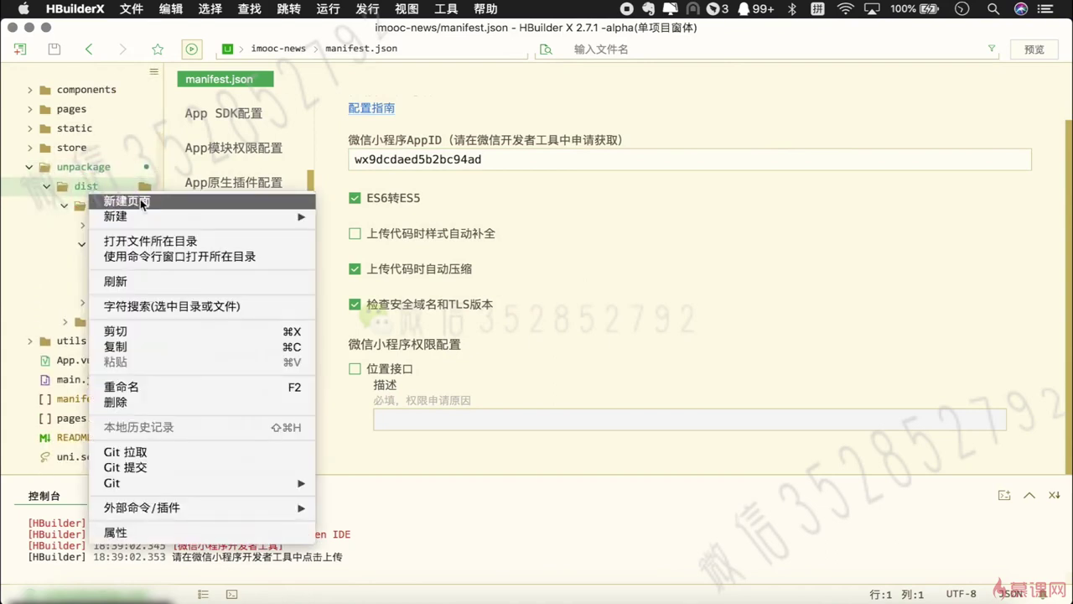
{"action": "left_click", "coordinate": [306, 242]}
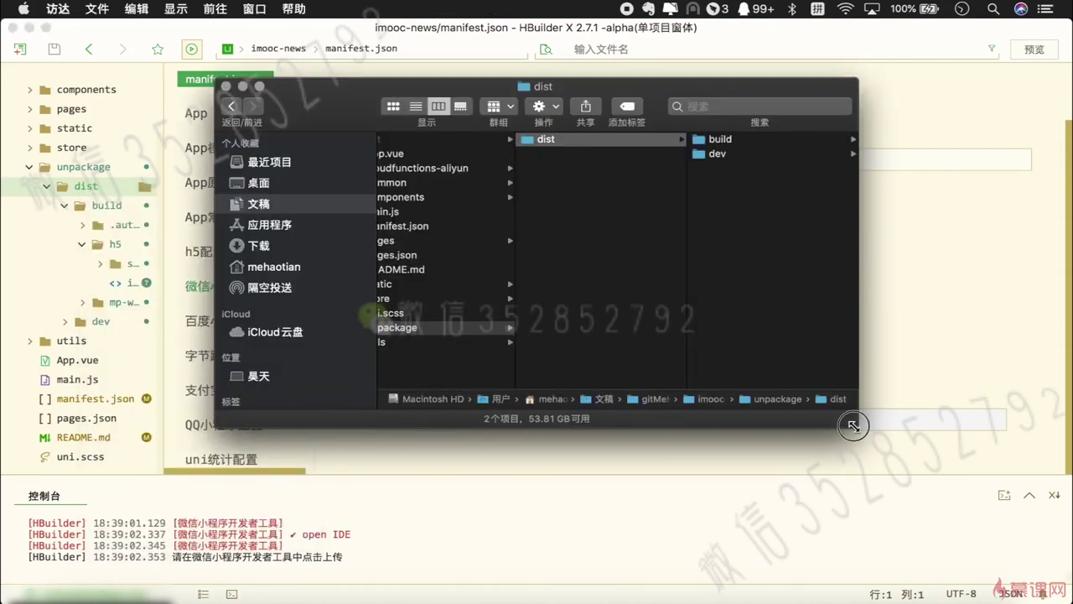
{"action": "left_click_drag", "start_coordinate": [858, 426], "coordinate": [1069, 542]}
{"action": "left_click_drag", "start_coordinate": [764, 86], "coordinate": [610, 60]}
Compare the platform folders inside dist/build and dist/dev.
{"action": "left_click", "coordinate": [790, 116]}
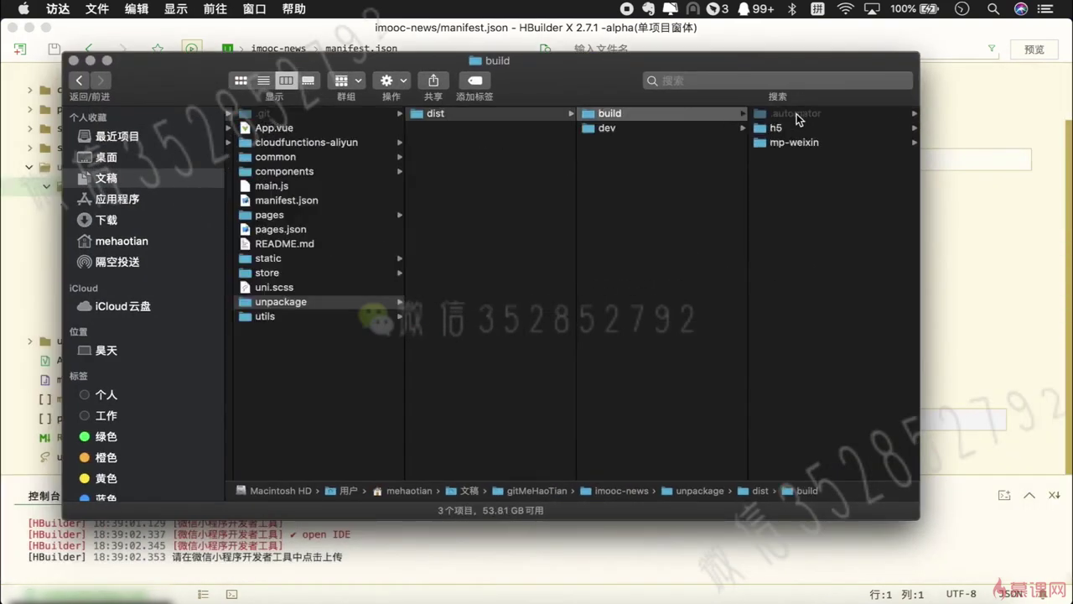
{"action": "left_click", "coordinate": [635, 131]}
{"action": "left_click", "coordinate": [622, 116]}
{"action": "left_click", "coordinate": [661, 134]}
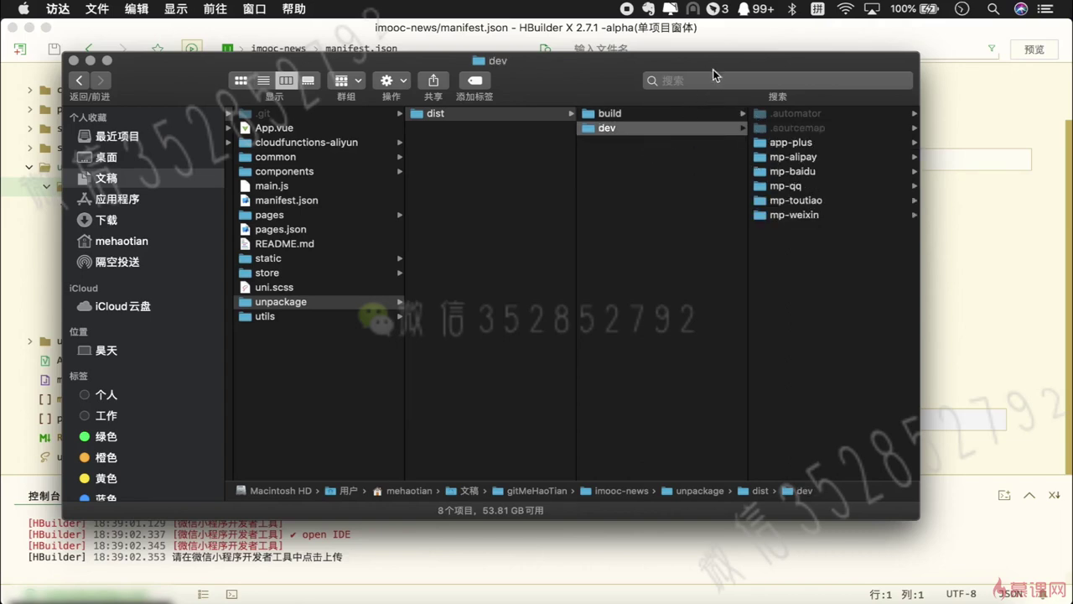
Check the size of the mp-weixin folder under dist/dev in its file info and close the info window.
{"action": "left_click", "coordinate": [792, 216]}
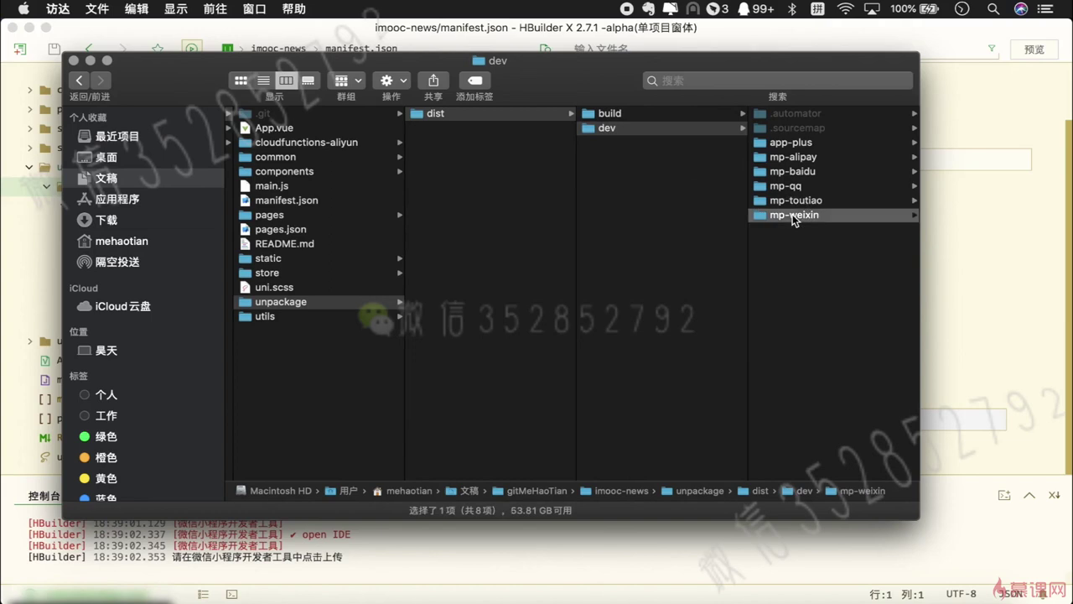
{"action": "right_click", "coordinate": [659, 219]}
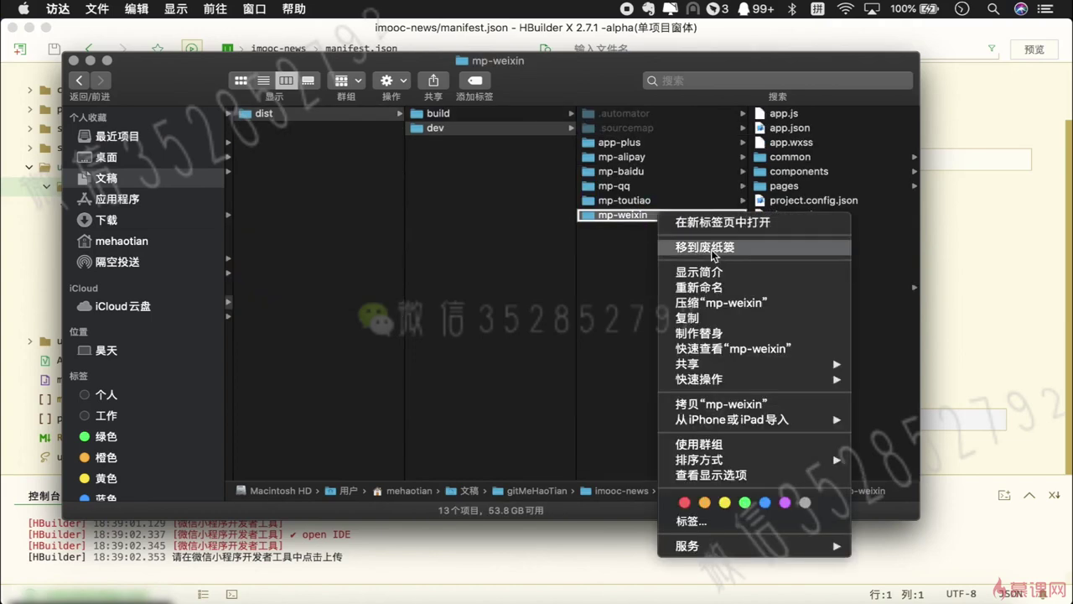
{"action": "left_click", "coordinate": [713, 273]}
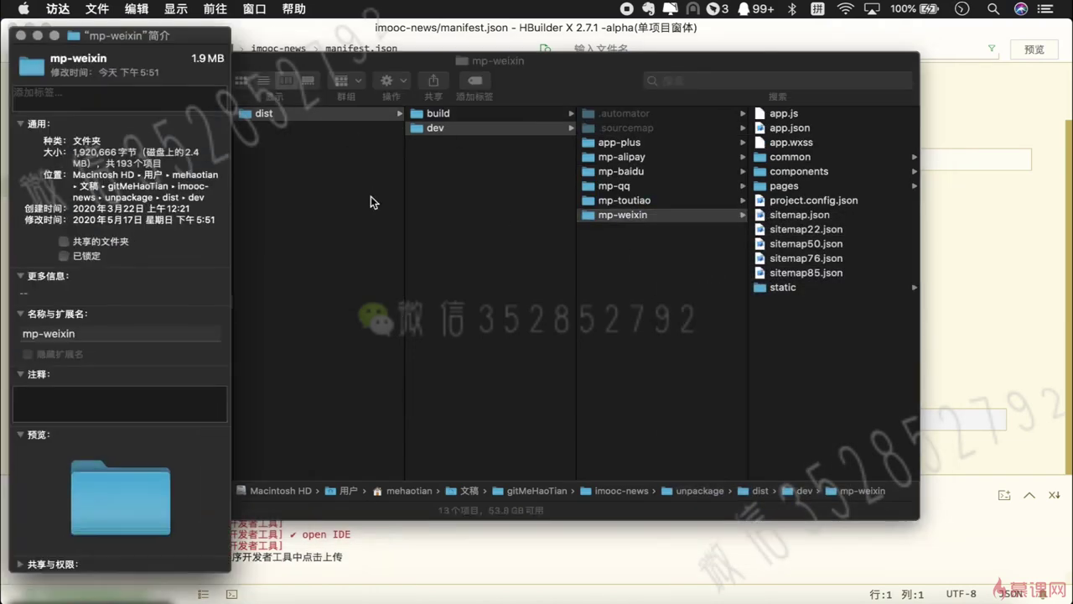
{"action": "left_click", "coordinate": [20, 36]}
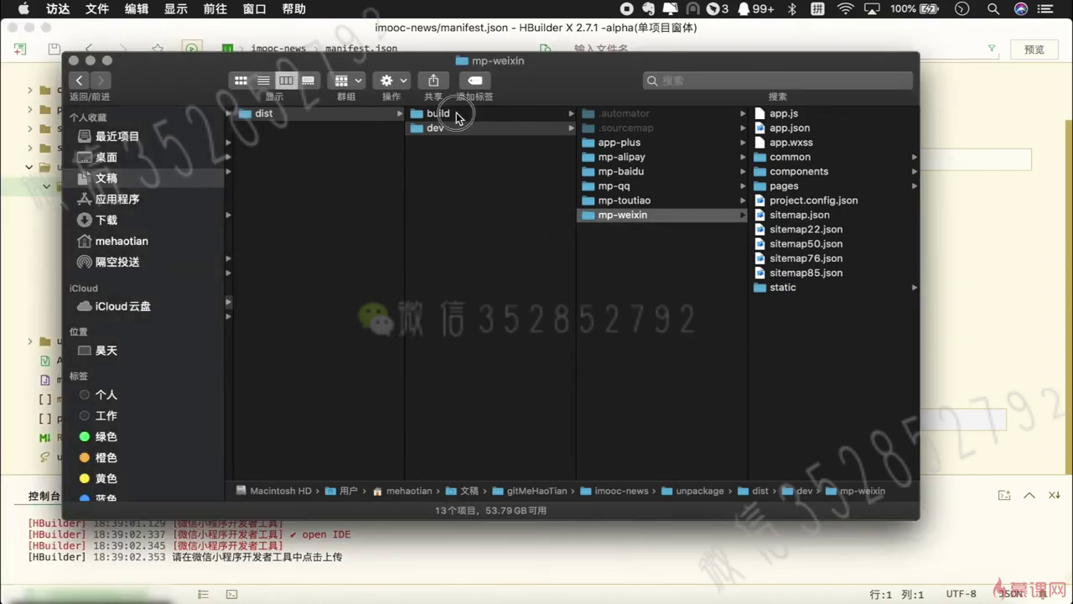
Check the size of the mp-weixin folder under dist/build in its file info and close the info window.
{"action": "left_click", "coordinate": [445, 114]}
{"action": "left_click", "coordinate": [633, 146]}
{"action": "right_click", "coordinate": [632, 145]}
{"action": "left_click", "coordinate": [663, 201]}
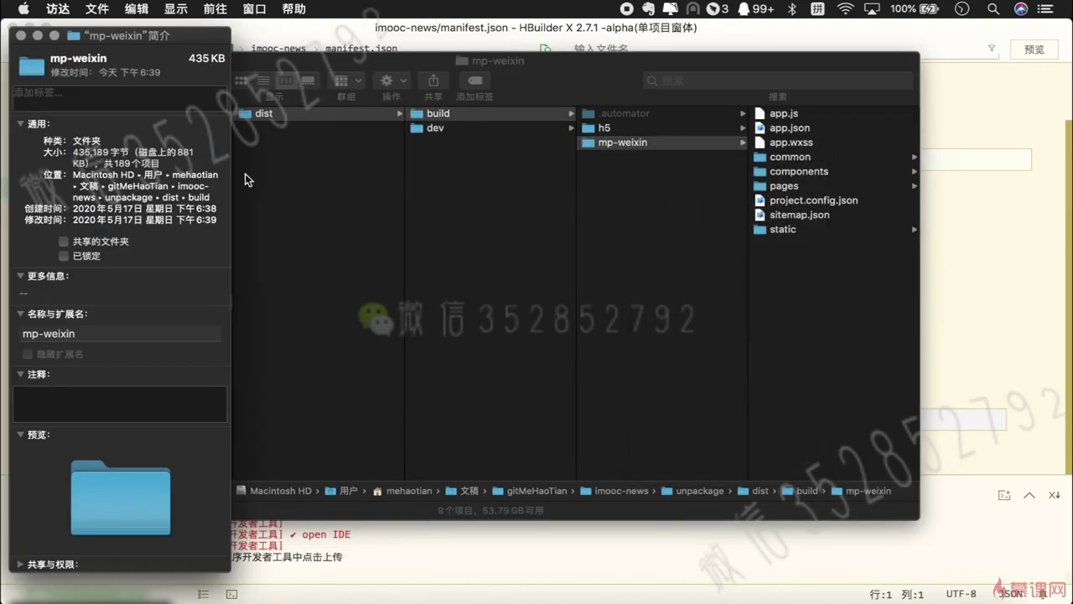
{"action": "left_click", "coordinate": [184, 151]}
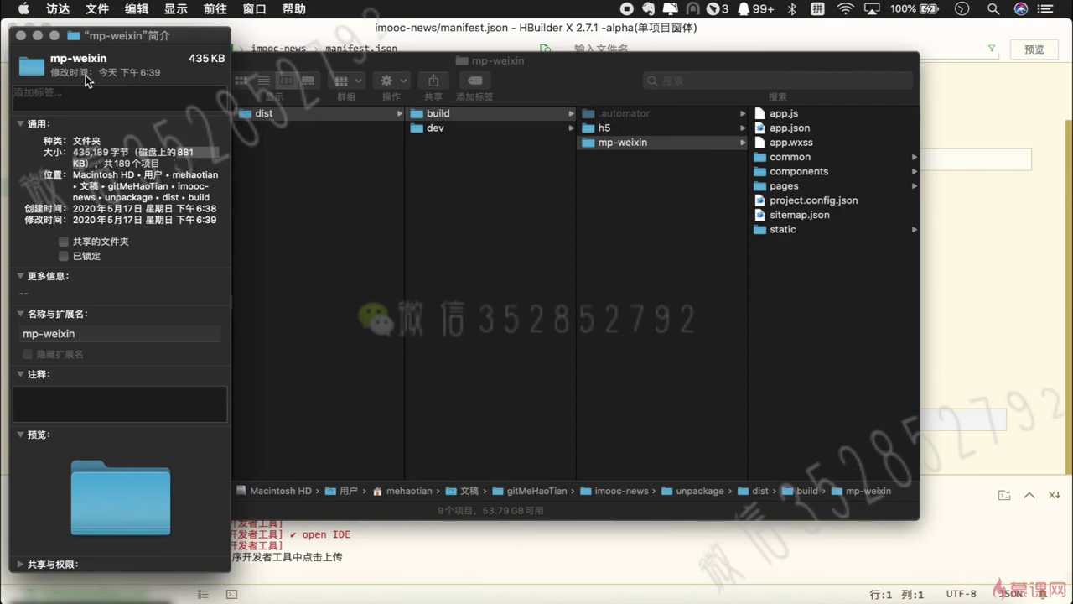
{"action": "left_click", "coordinate": [21, 37]}
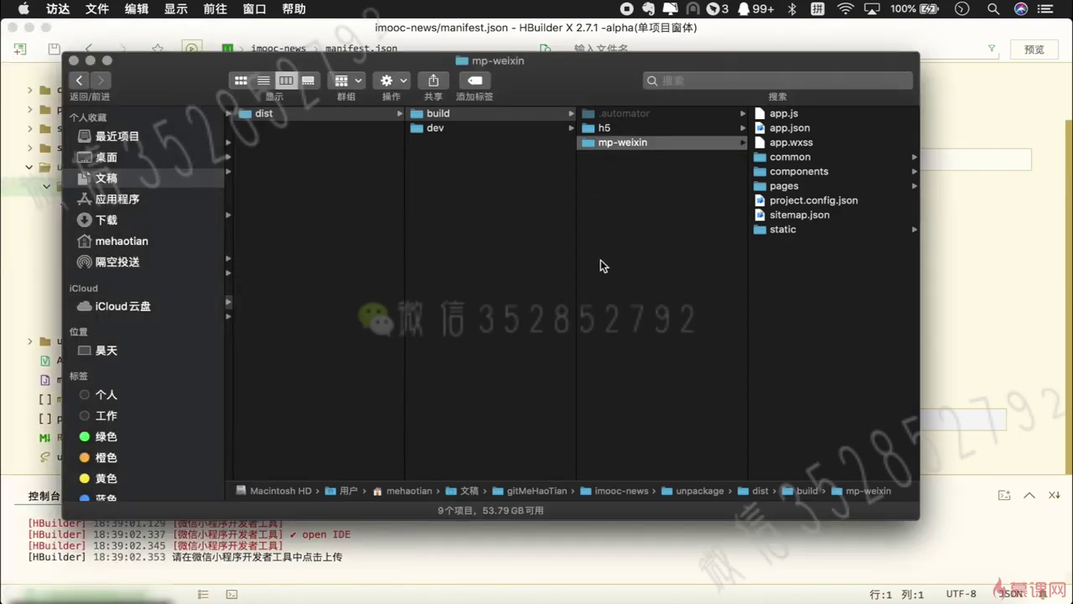
Return to HBuilderX and compare running to 微信开发者工具 under 运行到小程序模拟器 with the 小程序-微信 publish option.
{"action": "key", "text": "super+Tab"}
{"action": "left_click", "coordinate": [328, 9]}
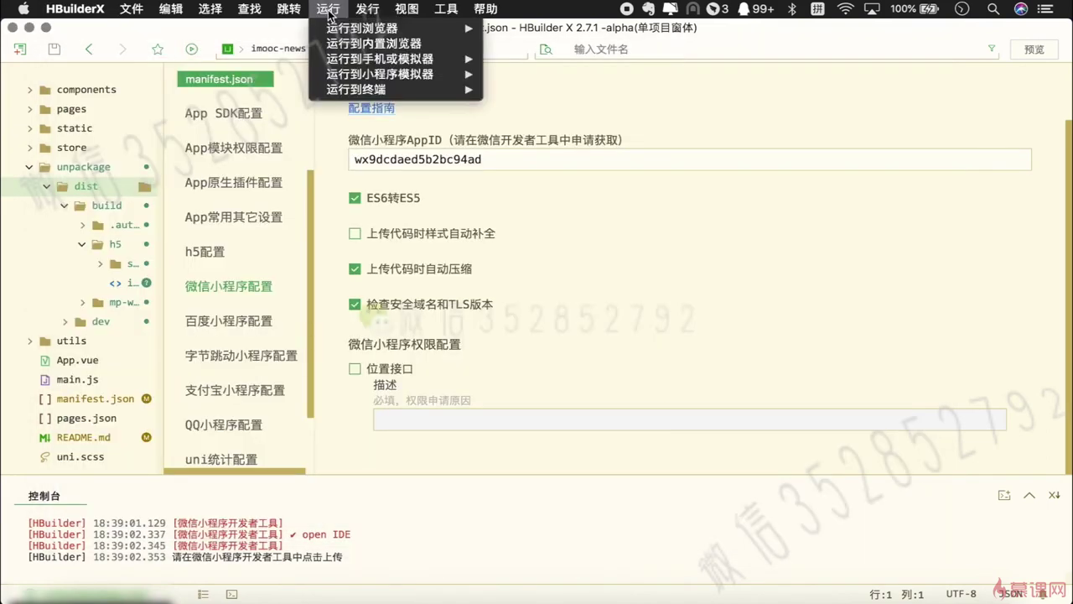
{"action": "mouse_move", "coordinate": [352, 77]}
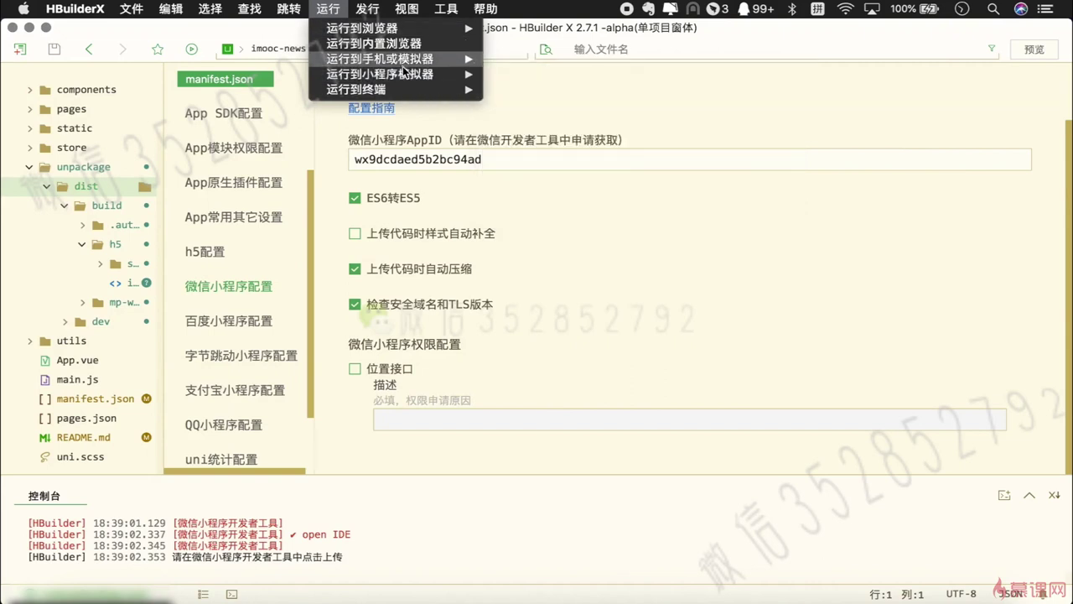
{"action": "mouse_move", "coordinate": [394, 74]}
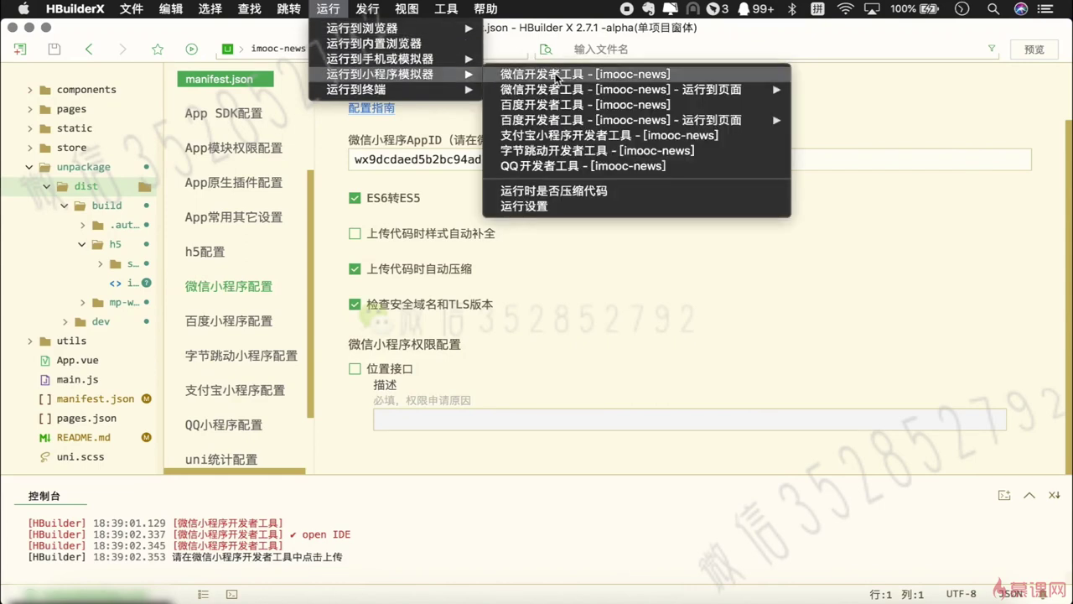
{"action": "left_click", "coordinate": [374, 10]}
{"action": "left_click", "coordinate": [373, 10]}
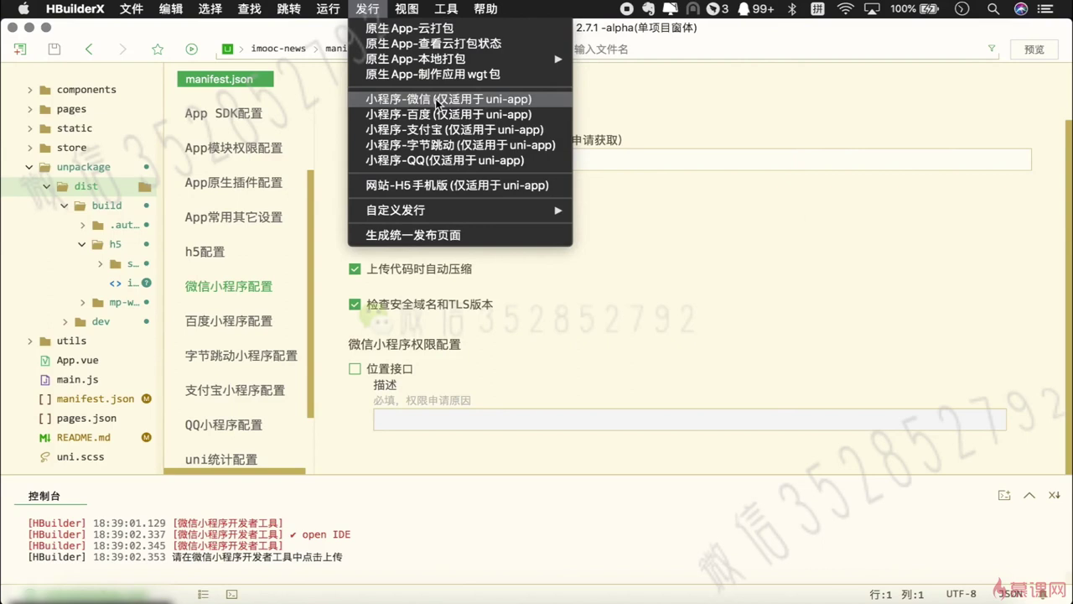